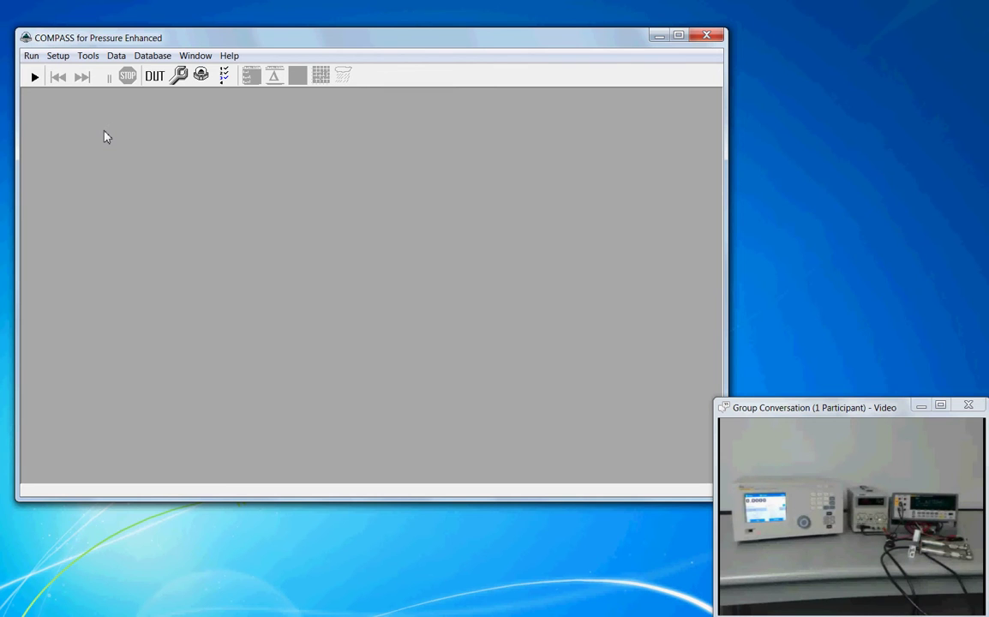
# Glance at the Setup menu, then open the Test Editor on the '25% U&D, A/F' Simple Pressure Test
pyautogui.click(57, 57)
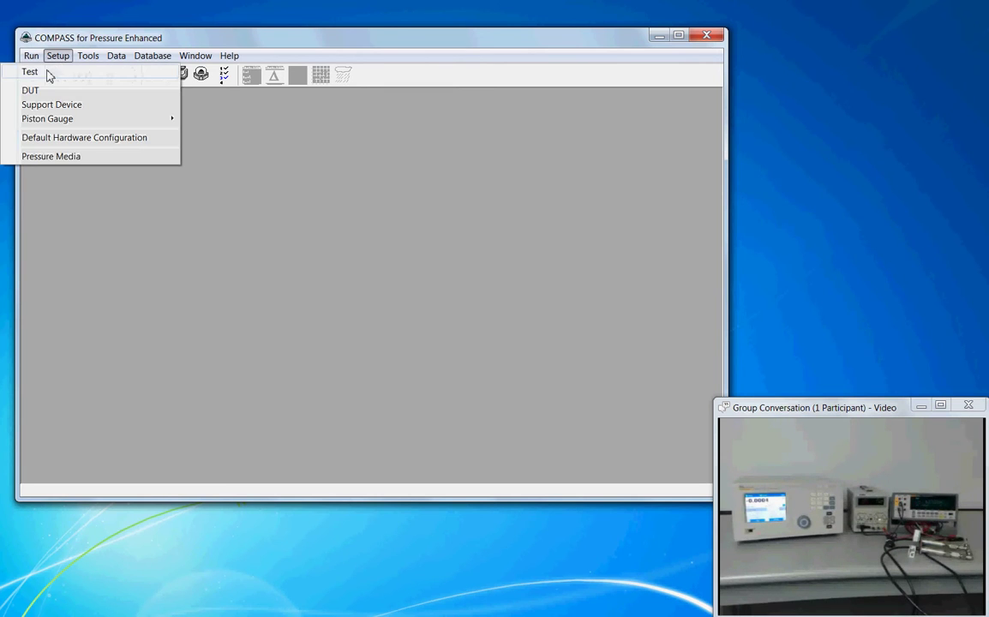
pyautogui.click(221, 96)
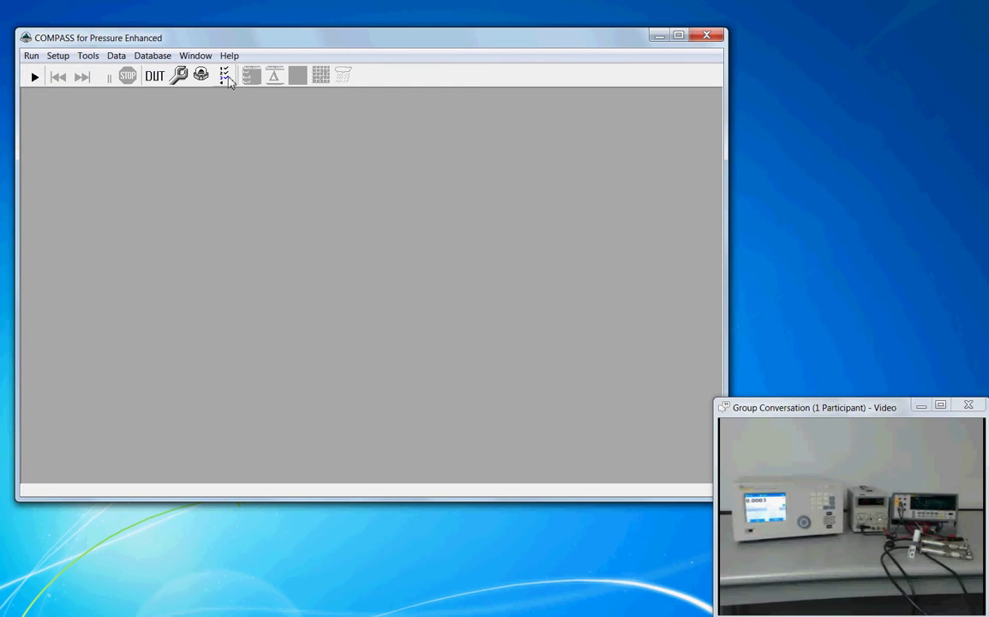
pyautogui.click(226, 78)
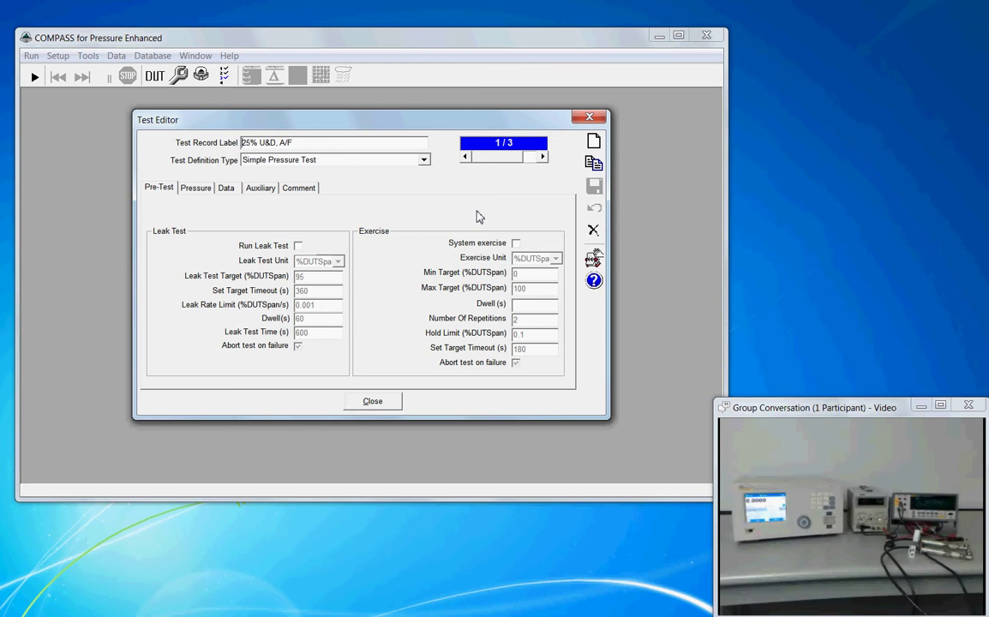
# Step forward to record 3/3, PTB330 Adjustment, and open the Test Definition Selector
pyautogui.click(541, 158)
pyautogui.click(541, 158)
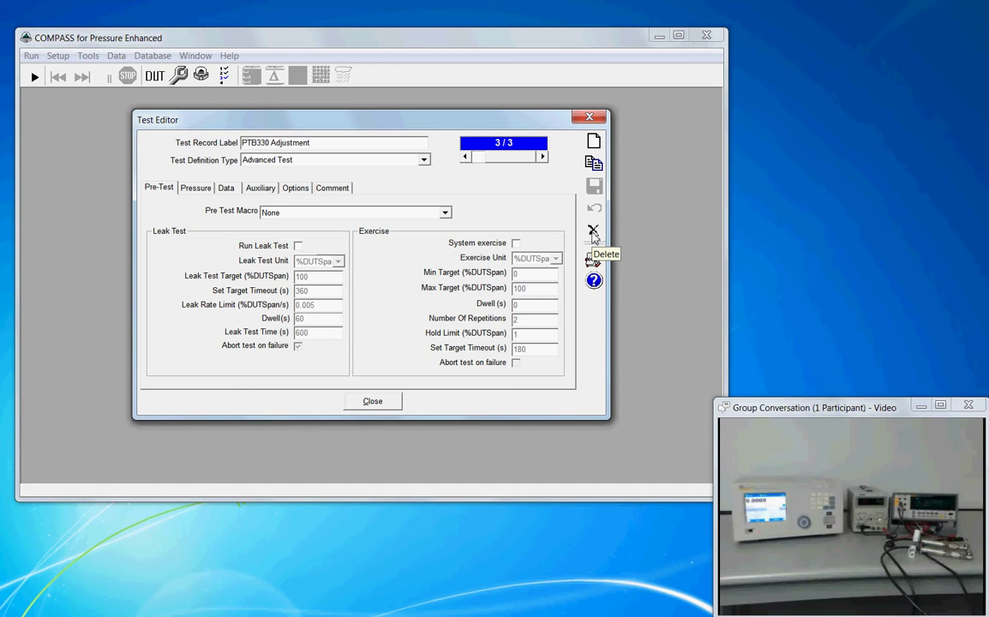
pyautogui.click(593, 262)
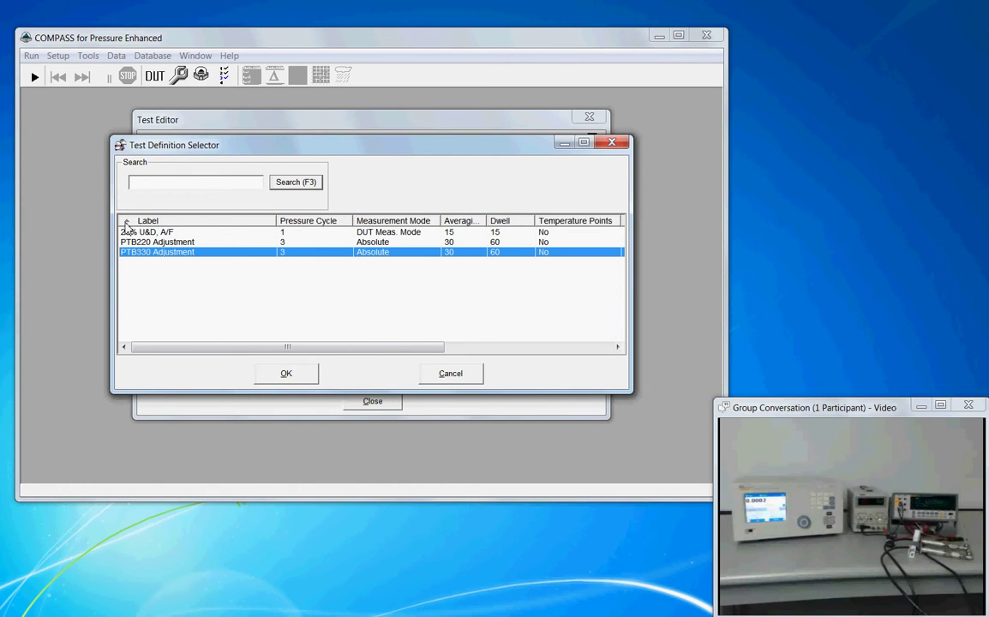
# Sort the definitions by Label descending then ascending, search for '25', and cancel the selector
pyautogui.click(193, 222)
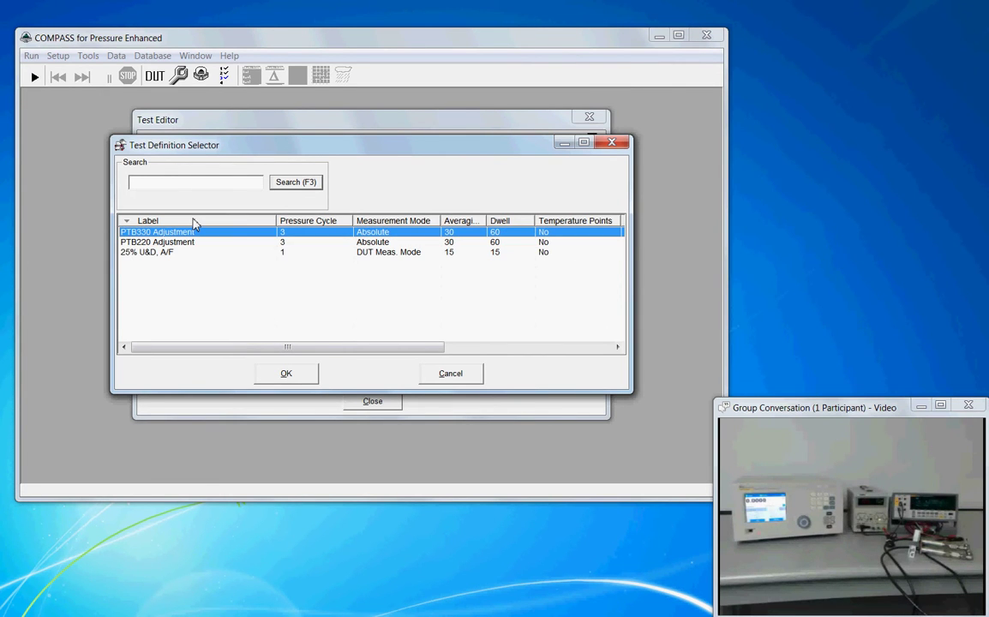
pyautogui.click(194, 222)
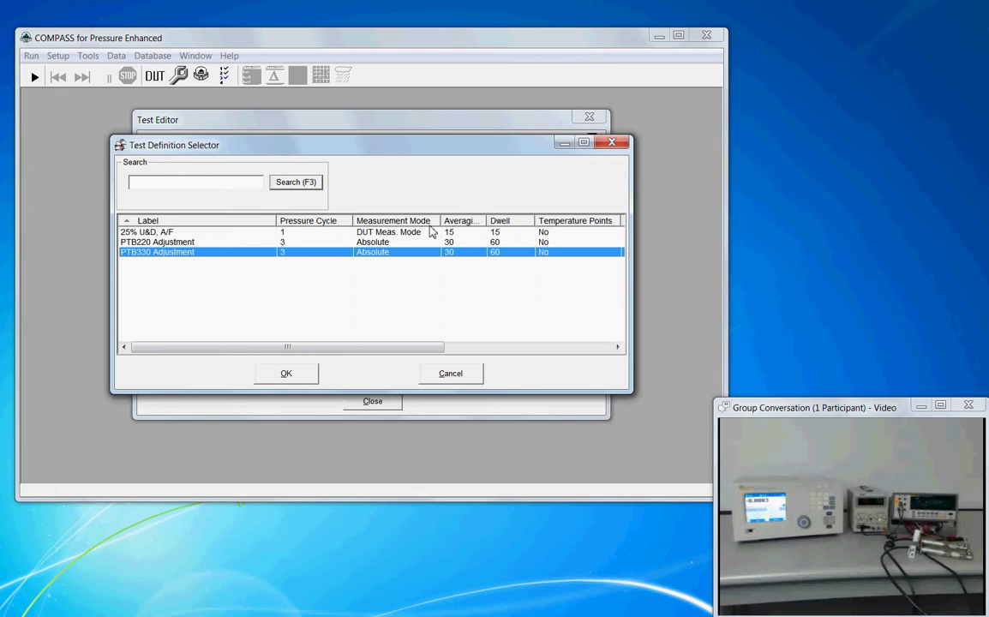
pyautogui.click(221, 188)
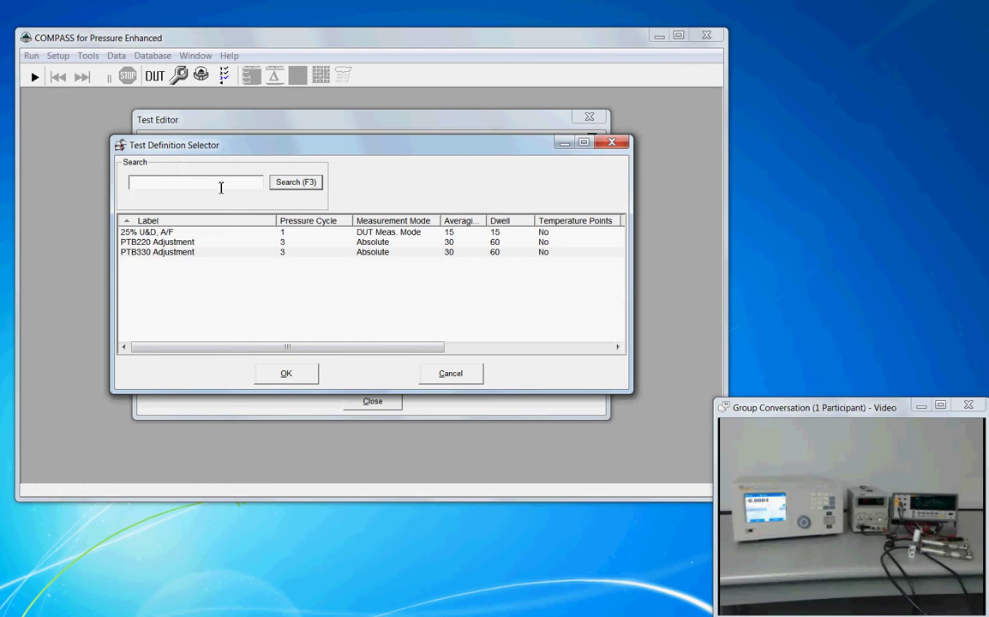
pyautogui.write('25')
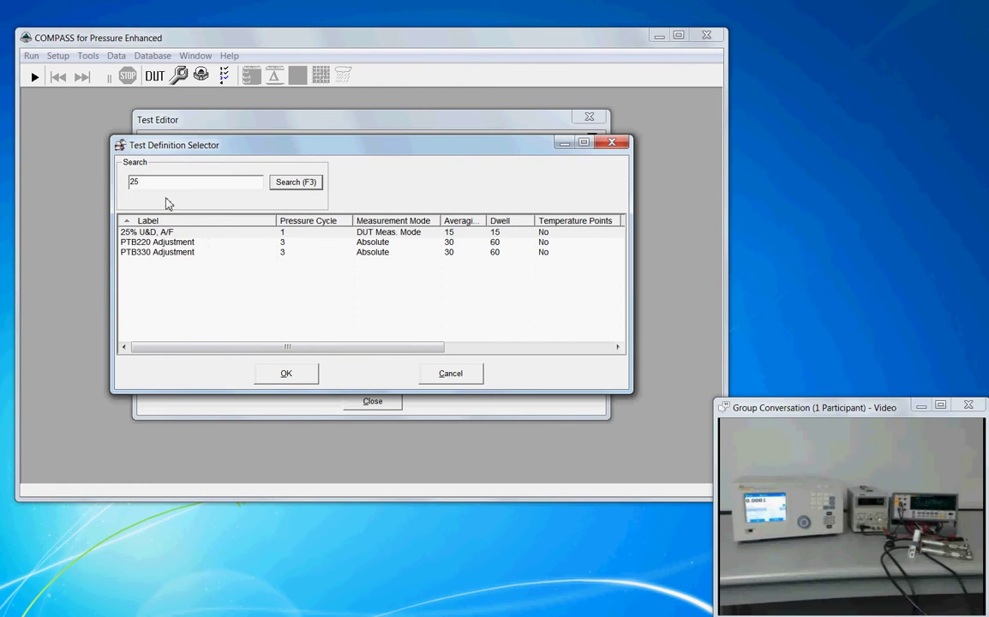
pyautogui.click(449, 372)
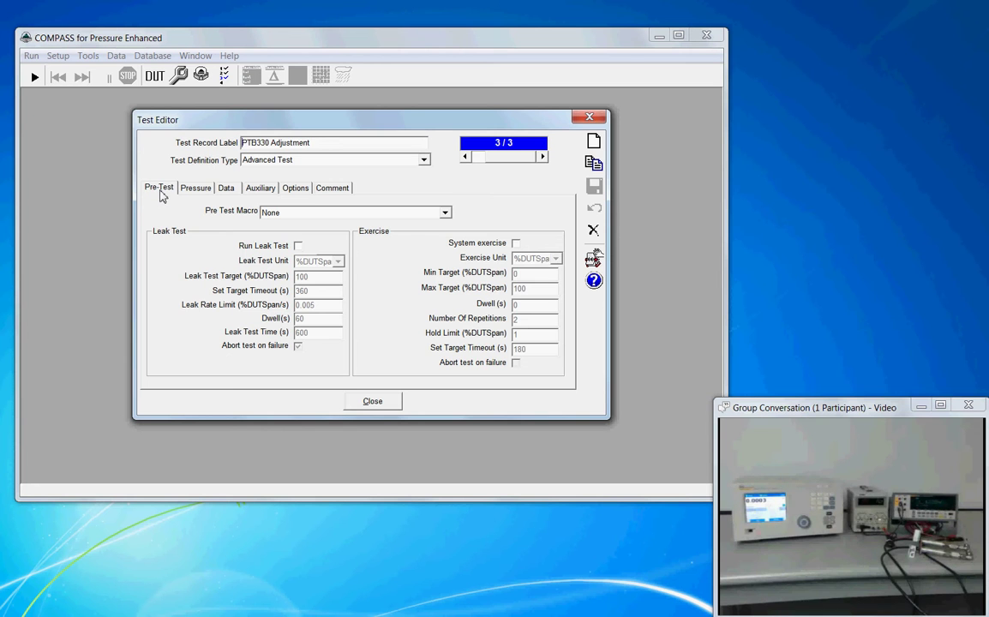
# Browse the Pressure, Data, Auxiliary, Options, Comment and Pre-Test tabs of the current record
pyautogui.click(204, 190)
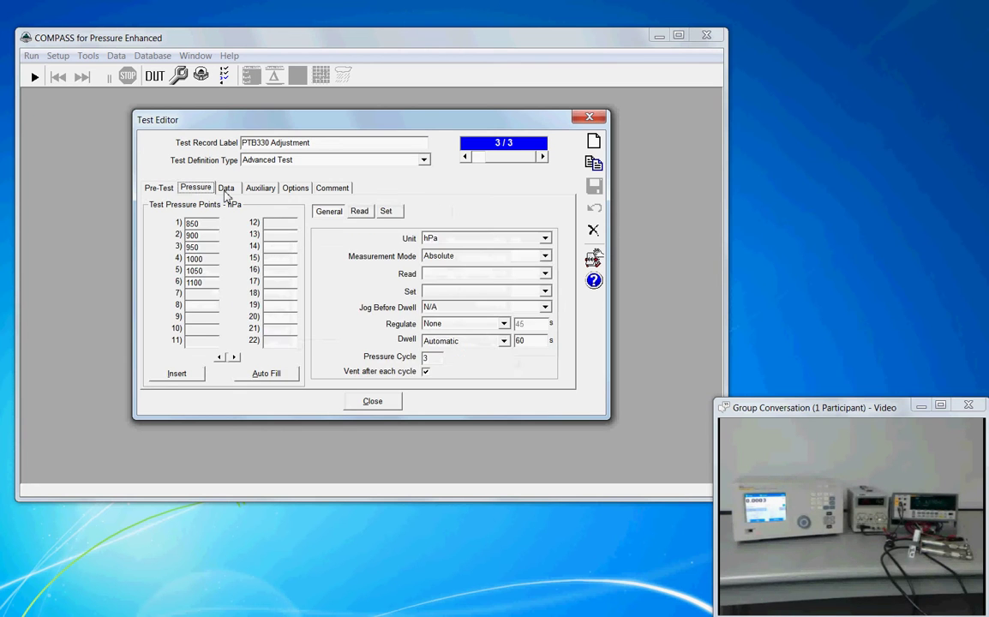
pyautogui.click(226, 190)
pyautogui.click(260, 190)
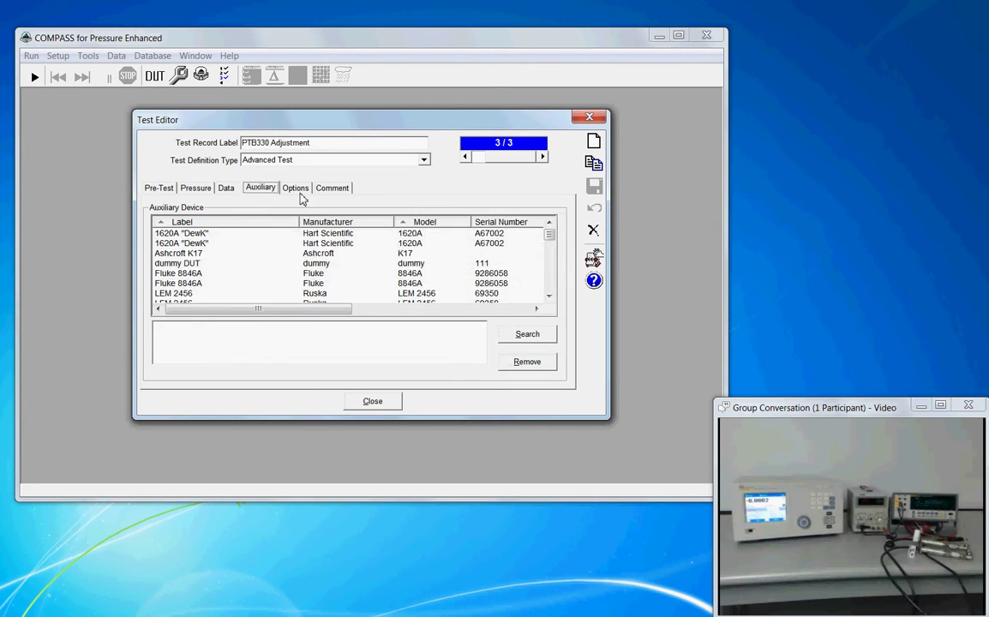
pyautogui.click(296, 189)
pyautogui.click(331, 189)
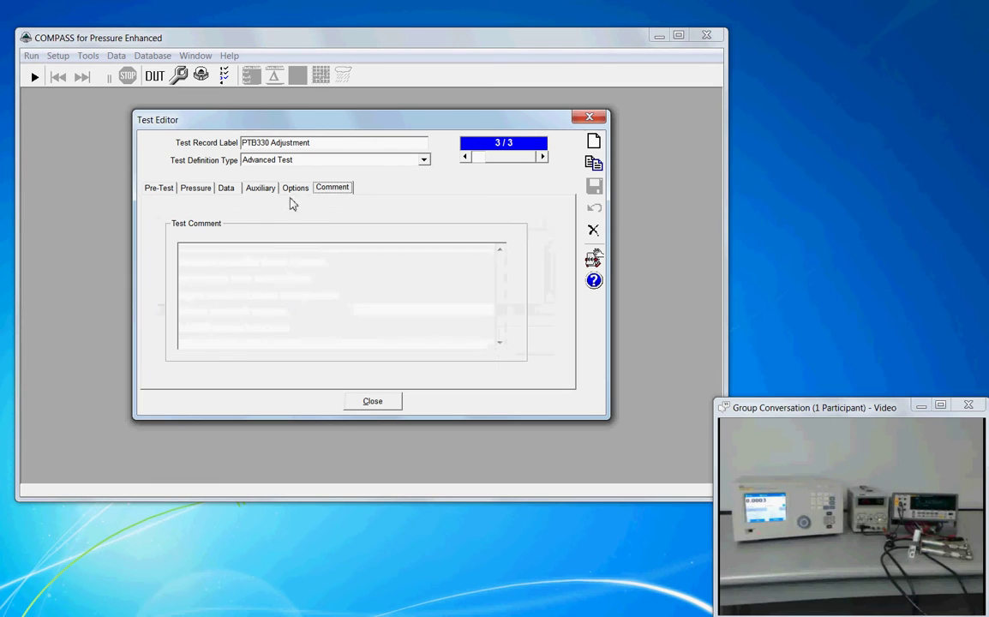
pyautogui.click(159, 189)
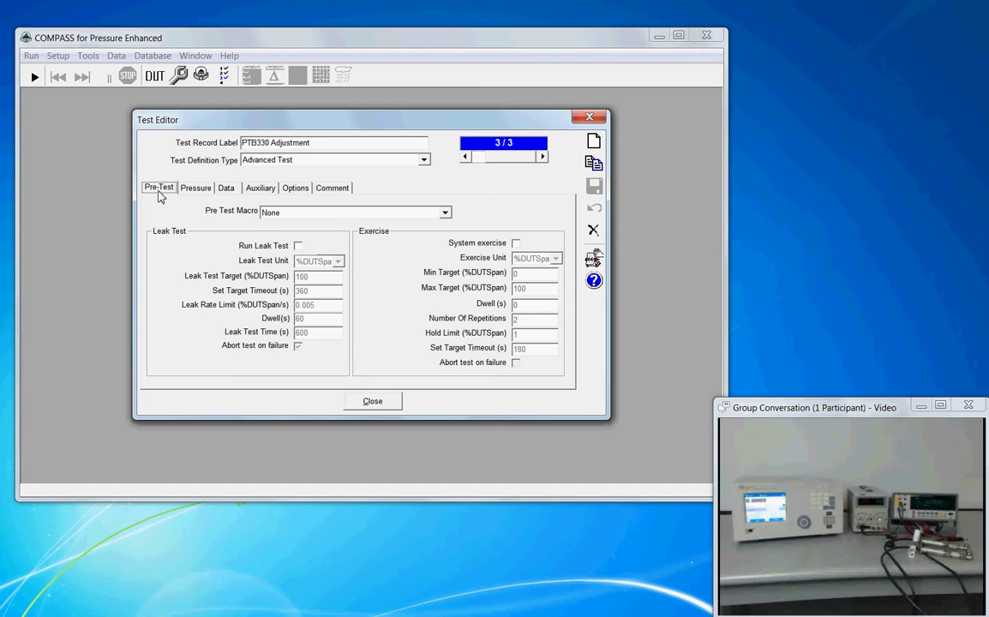
# Review PTB330 Adjustment's pressure and data settings, then return to record 1, 25% U&D, A/F
pyautogui.click(195, 188)
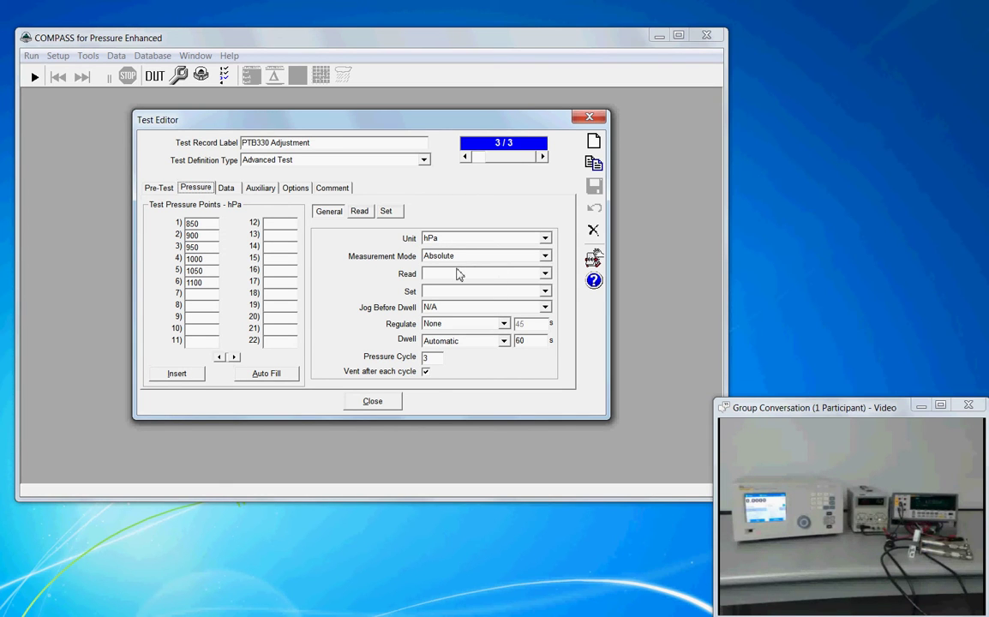
pyautogui.click(226, 188)
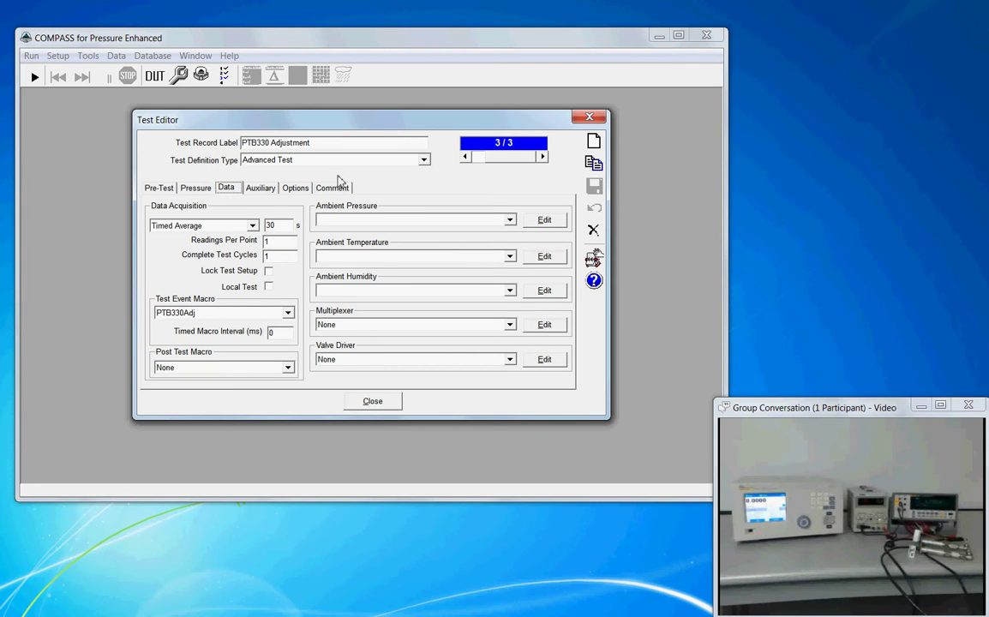
pyautogui.click(464, 156)
pyautogui.click(465, 157)
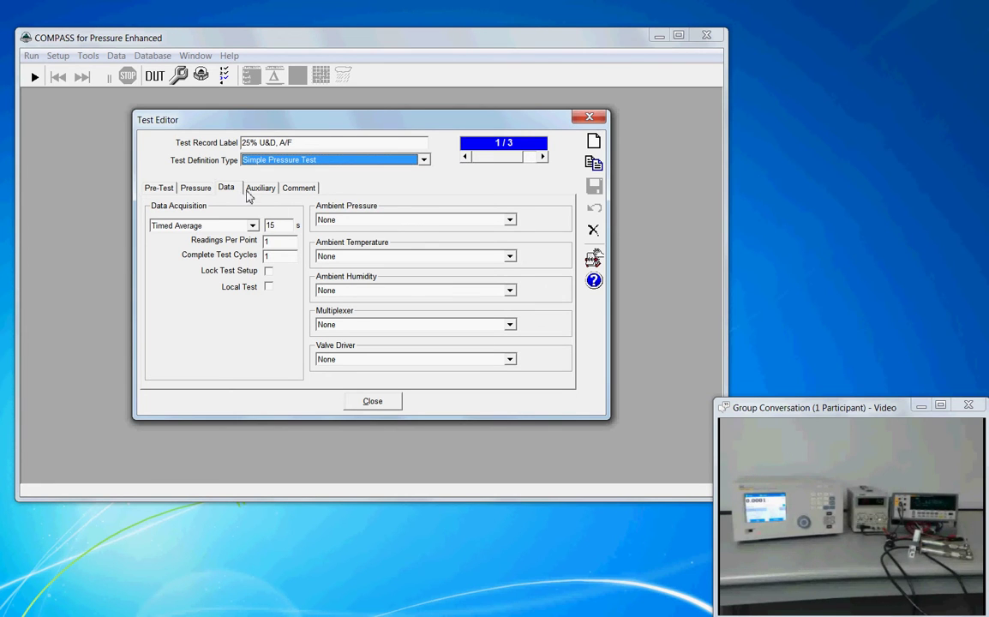
# Show the Pre-Test settings of 25% U&D, A/F, with leak test and system exercise both off
pyautogui.click(156, 189)
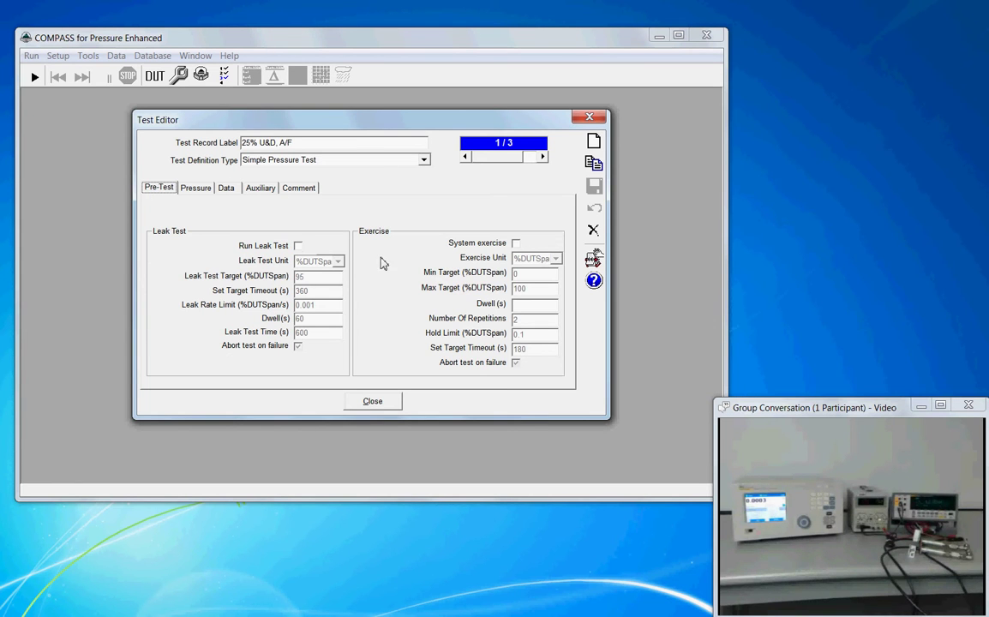
pyautogui.click(299, 246)
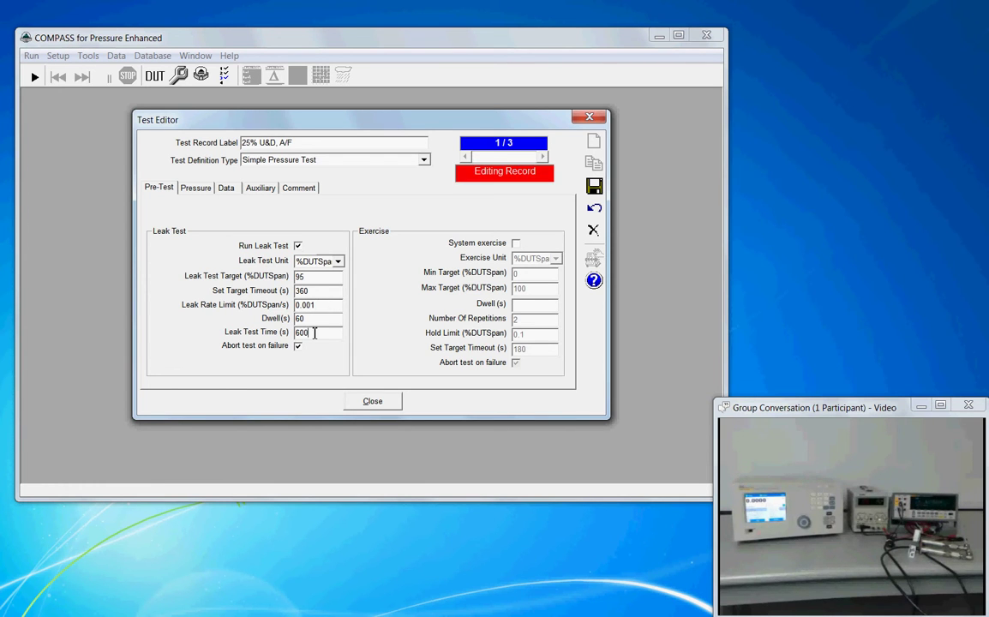
pyautogui.doubleClick(314, 334)
pyautogui.write('30')
pyautogui.click(516, 245)
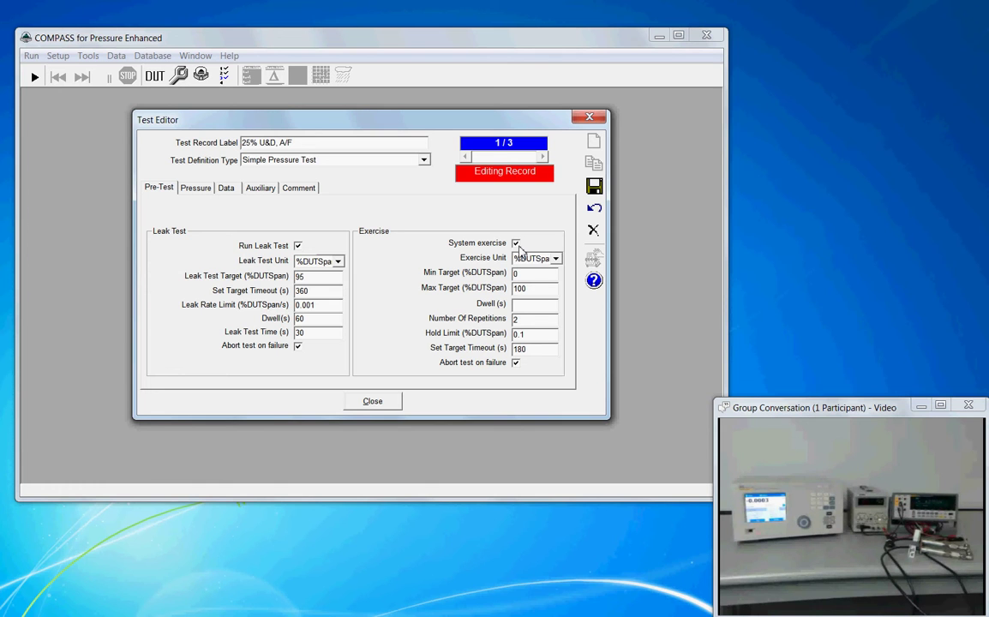
pyautogui.click(556, 261)
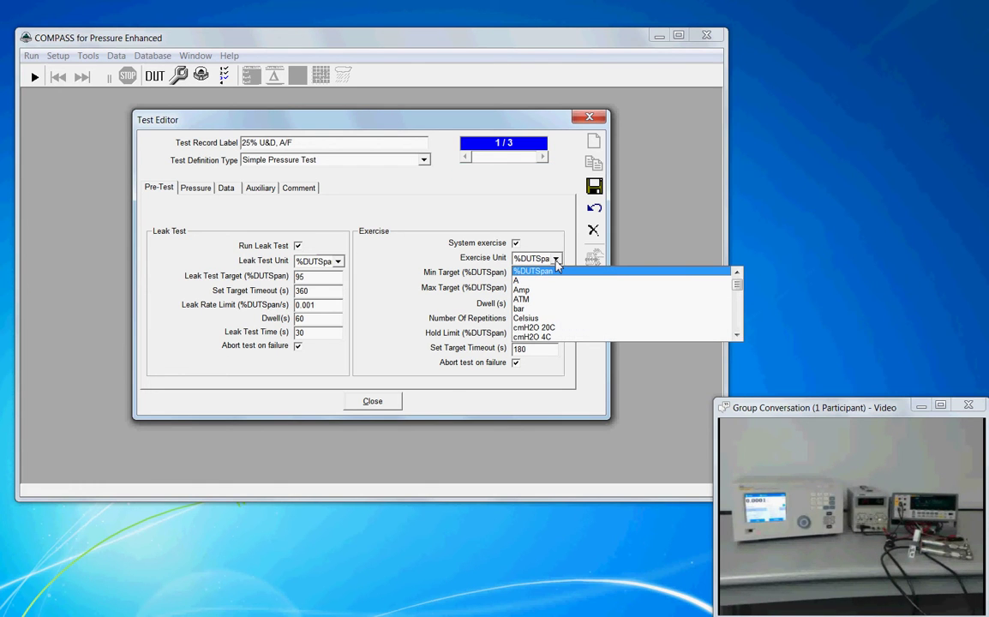
pyautogui.scroll(-7, 561, 294)
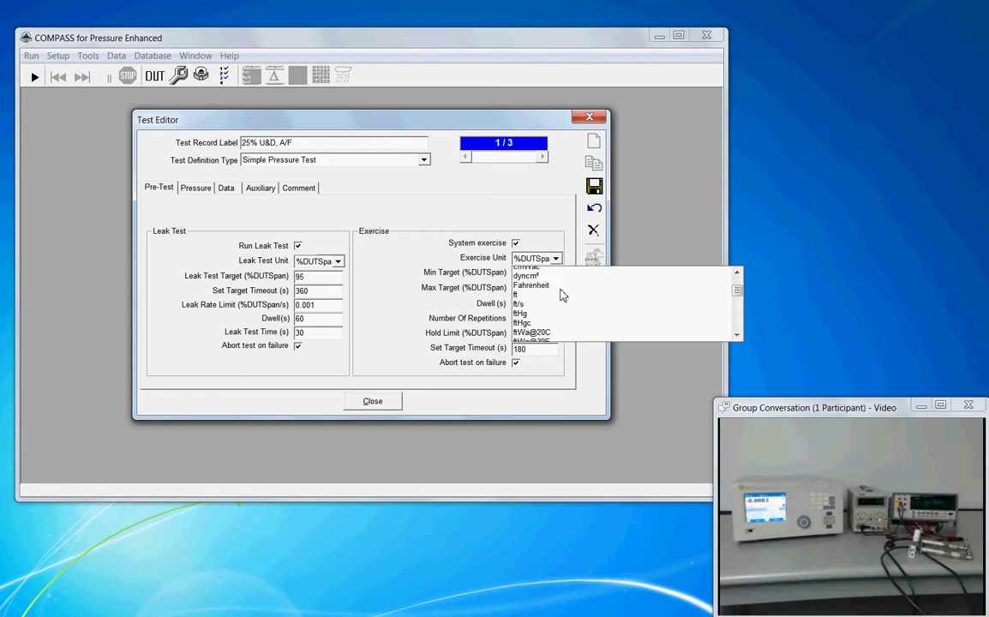
pyautogui.scroll(7, 561, 296)
pyautogui.click(558, 243)
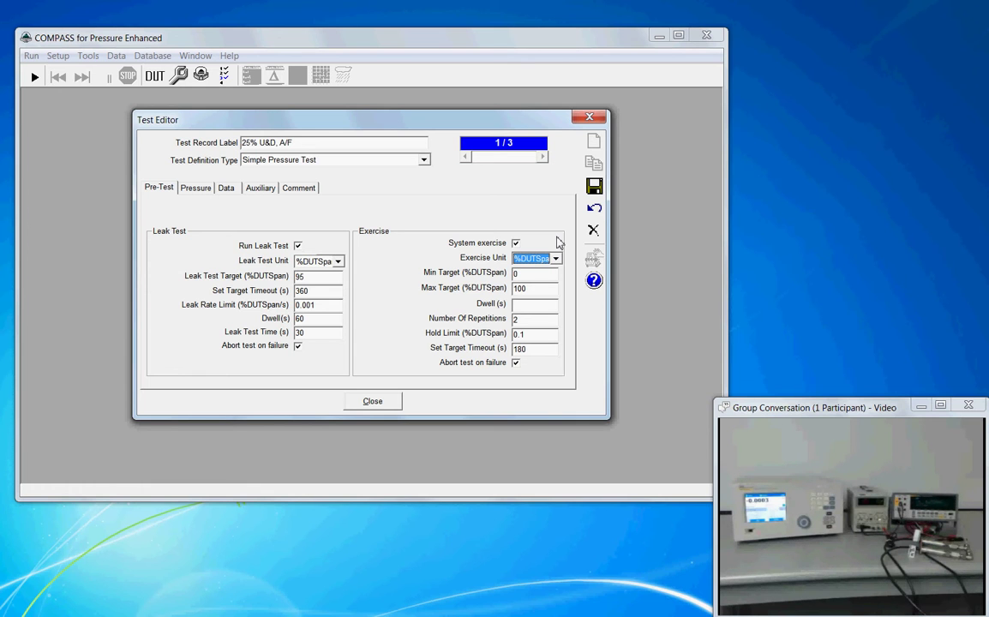
# Set the exercise Min Target to 100 and Max Target to 0 %DUTSpan
pyautogui.click(534, 274)
pyautogui.click(534, 289)
pyautogui.click(536, 273)
pyautogui.doubleClick(536, 273)
pyautogui.write('100')
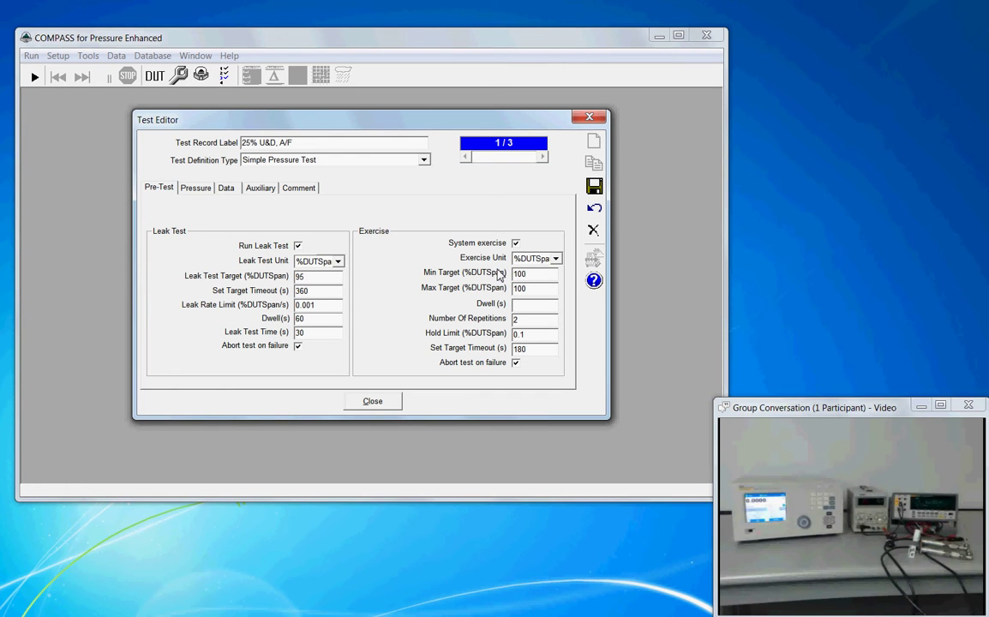
pyautogui.press('BackSpace')
pyautogui.press('BackSpace')
pyautogui.press('BackSpace')
pyautogui.write('0')
# Set exercise dwell to 0 s and repetitions to 3, leaving Hold Limit at 0.1
pyautogui.click(523, 306)
pyautogui.write('0')
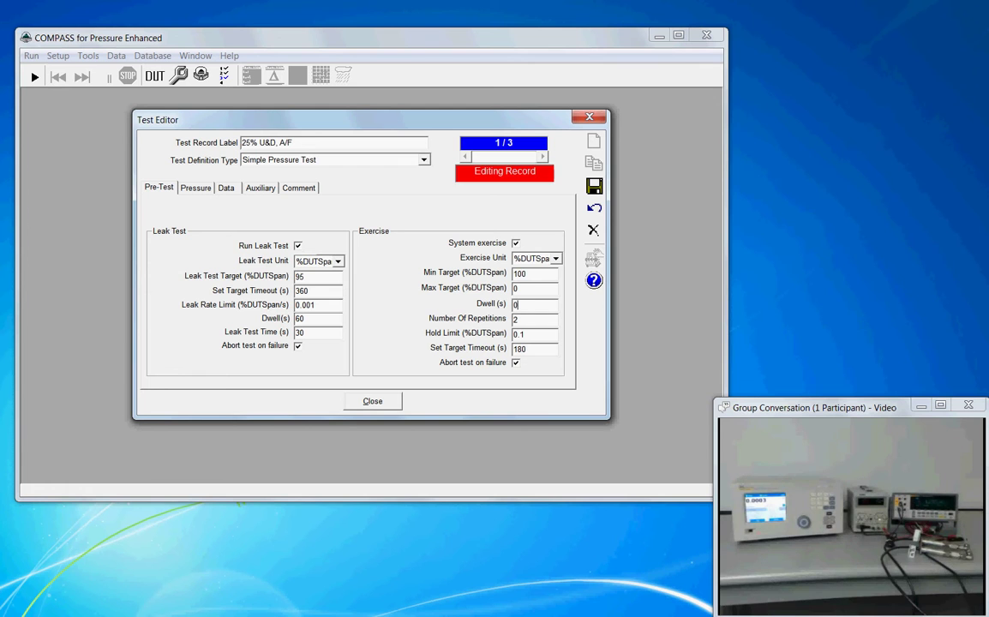
pyautogui.doubleClick(511, 319)
pyautogui.write('3')
pyautogui.doubleClick(536, 335)
pyautogui.click(547, 334)
# Uncheck System exercise and Run Leak Test on the Pre-Test settings
pyautogui.click(479, 237)
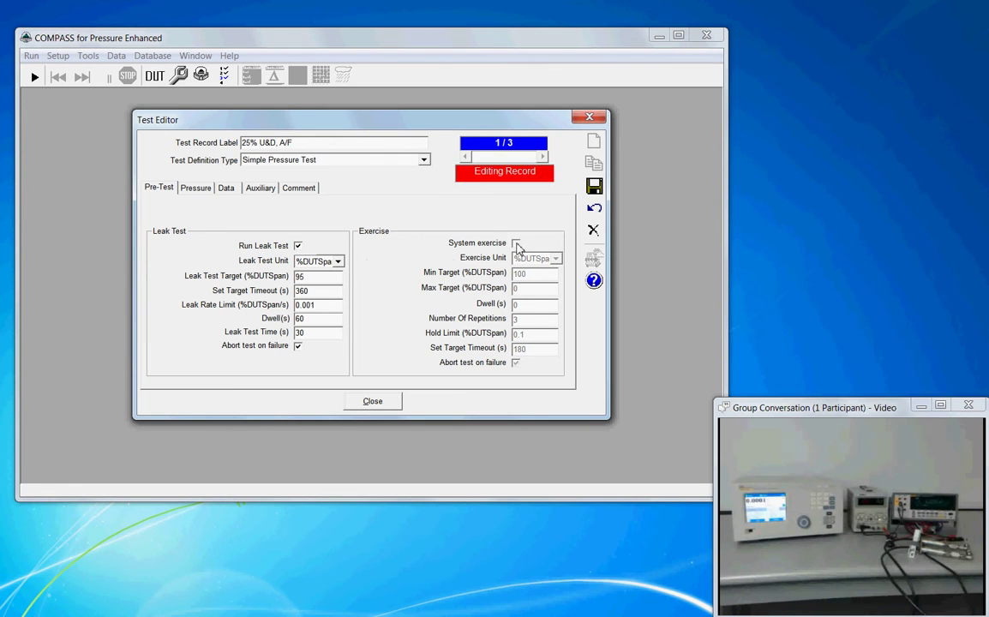
pyautogui.click(298, 246)
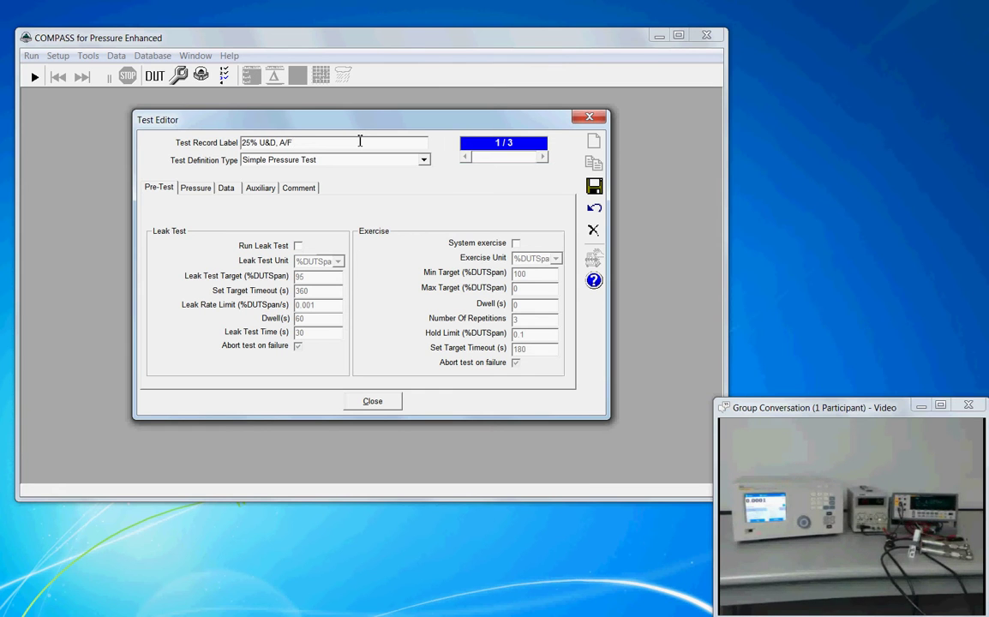
pyautogui.click(360, 142)
pyautogui.click(424, 162)
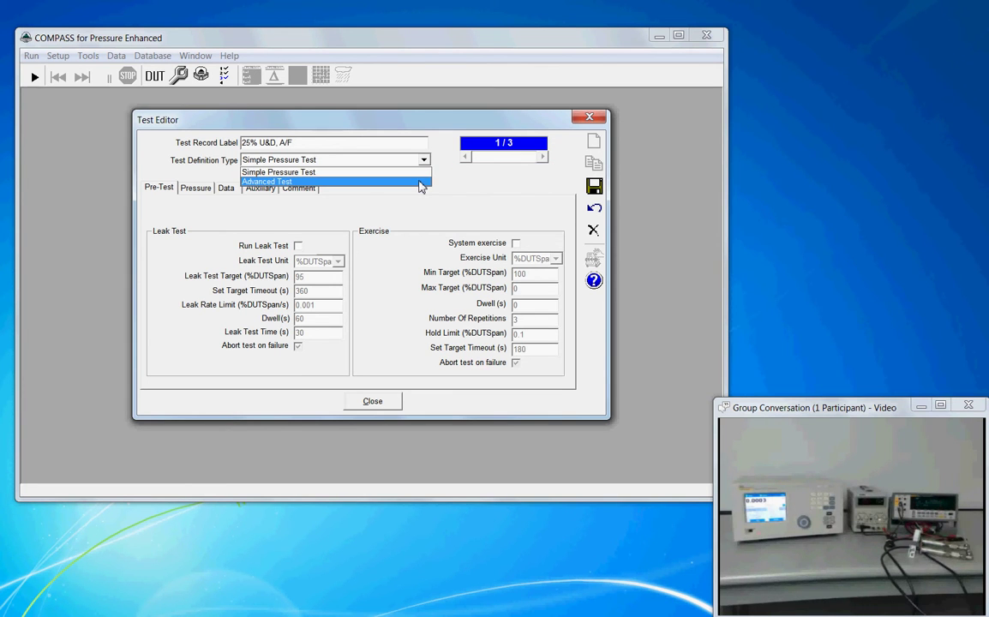
pyautogui.click(422, 182)
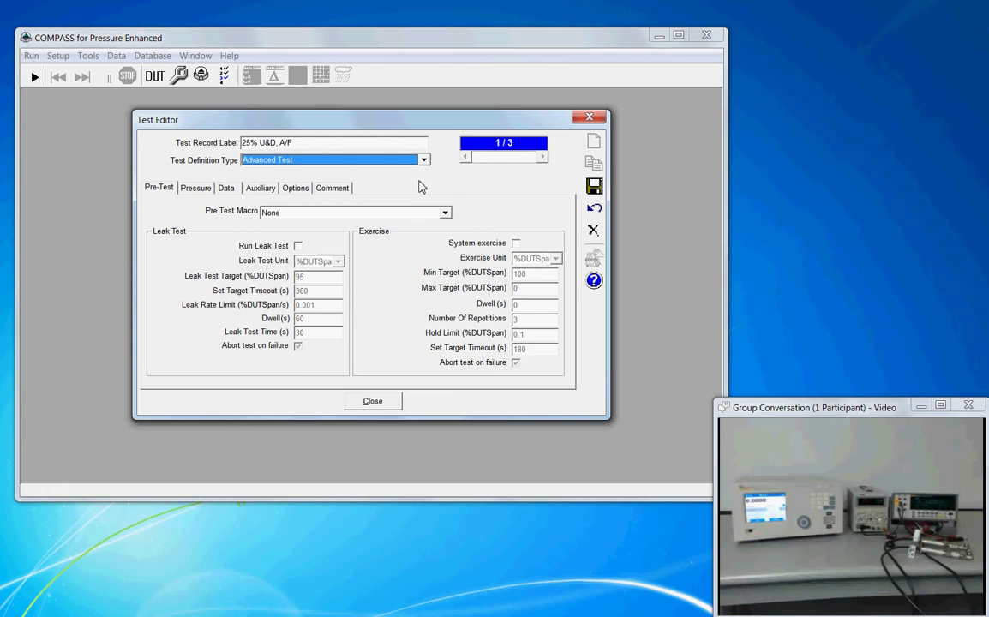
pyautogui.click(423, 160)
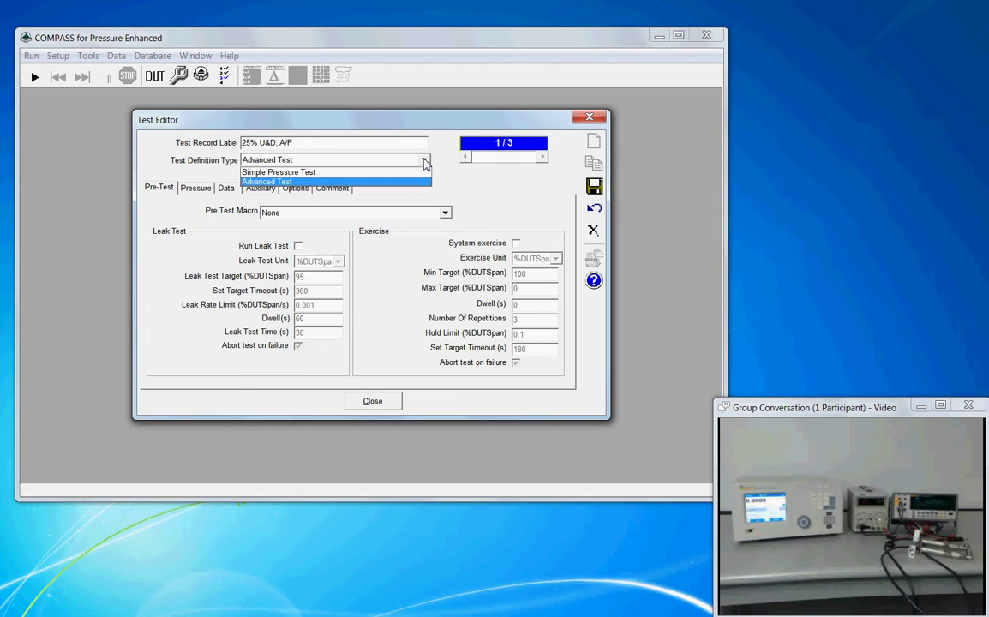
pyautogui.click(423, 172)
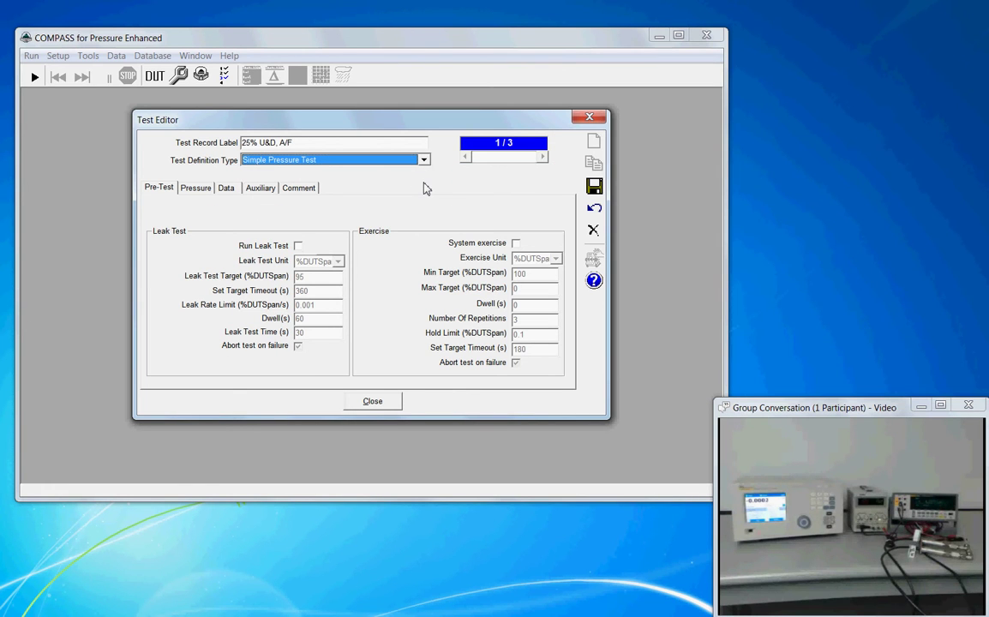
# Show the pressure settings, try Pa and psi as the unit, then return it to %DUTSpan
pyautogui.click(194, 188)
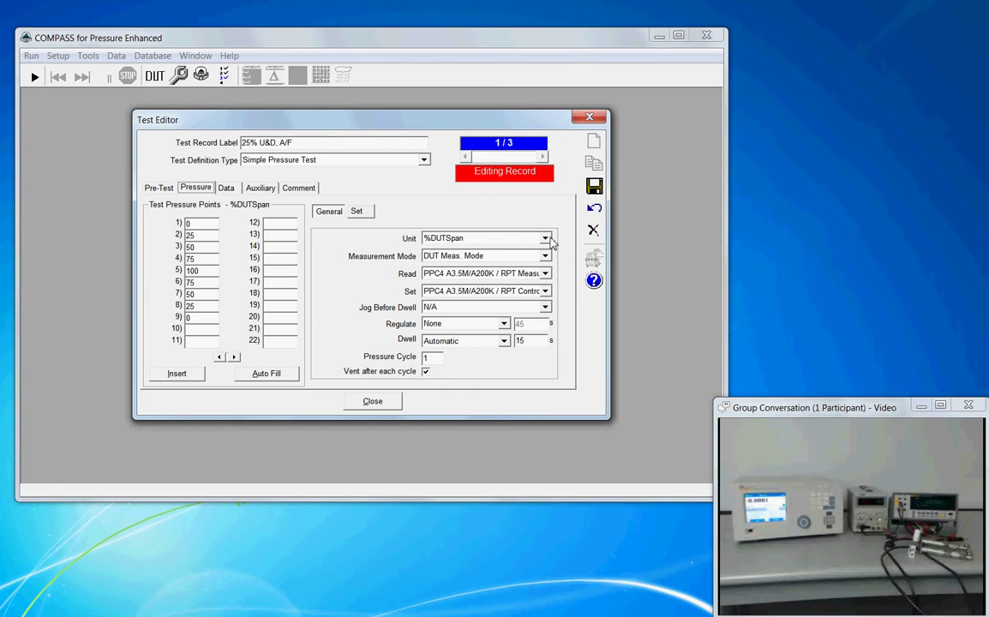
pyautogui.click(546, 239)
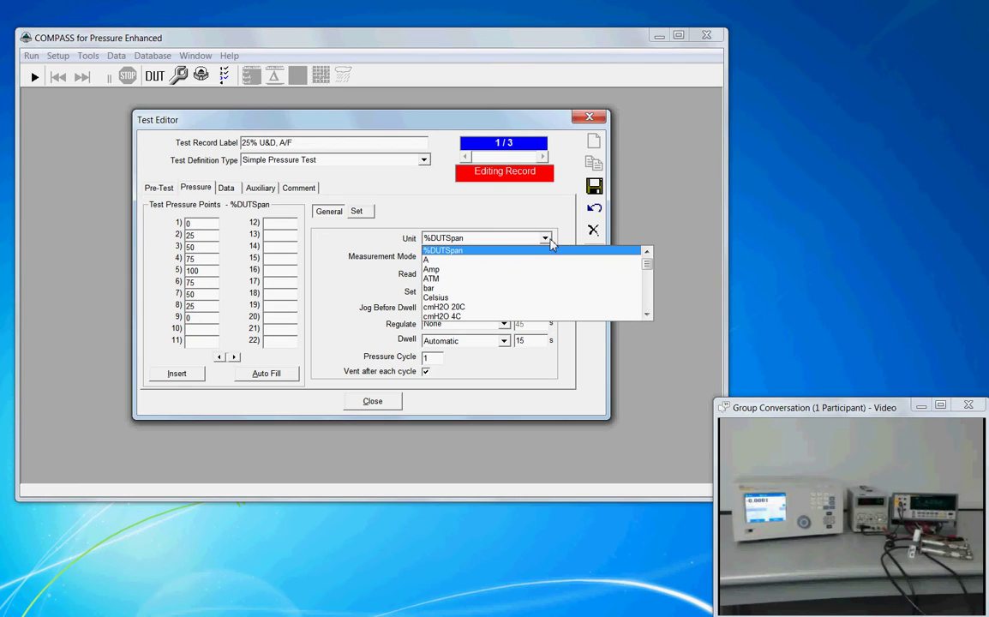
pyautogui.moveTo(648, 264); pyautogui.dragTo(648, 289)
pyautogui.click(593, 289)
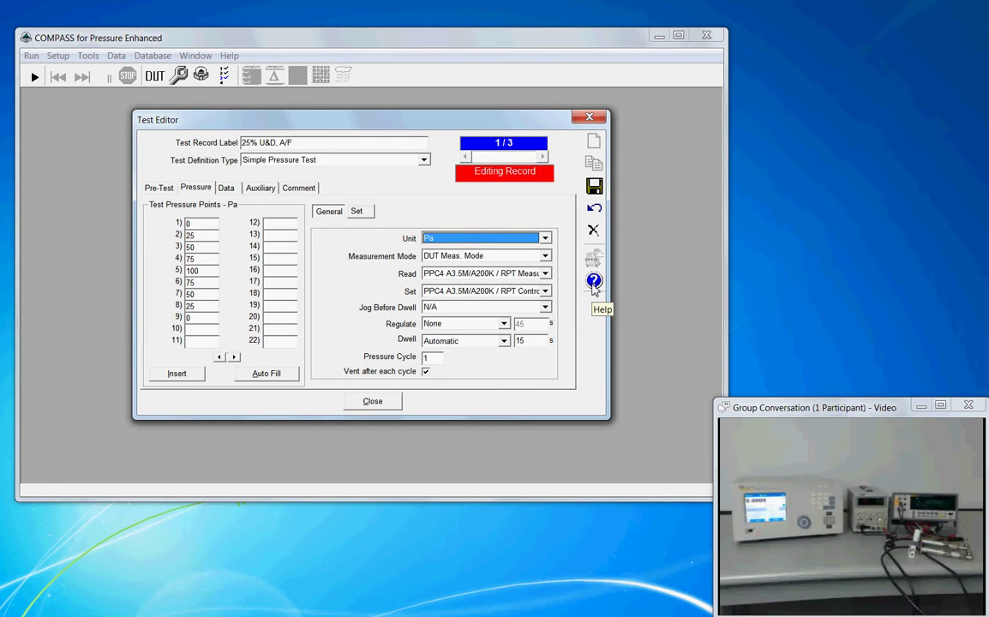
pyautogui.press('p')
pyautogui.click(546, 239)
pyautogui.click(546, 240)
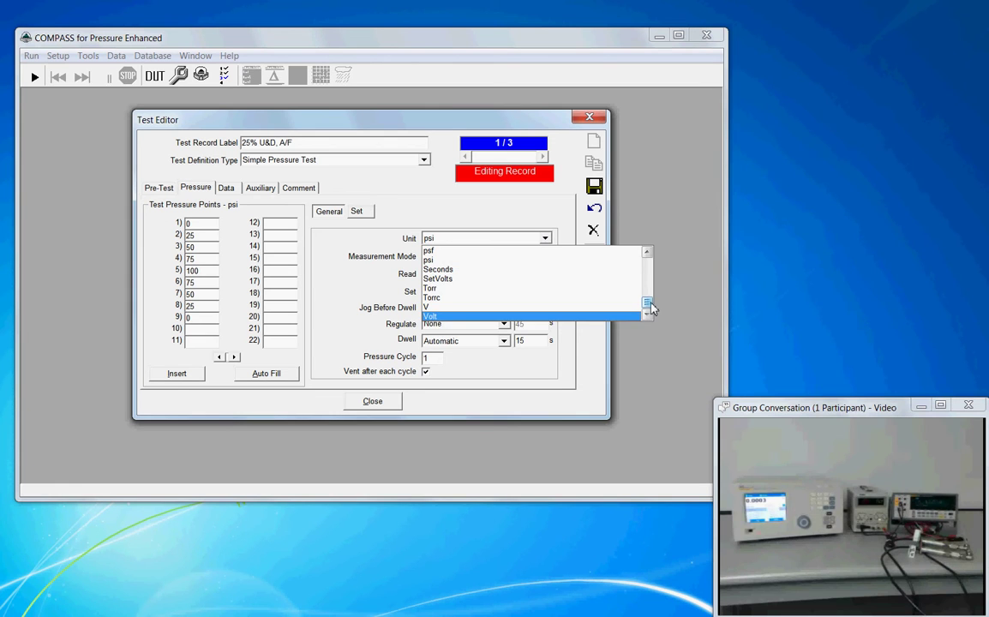
pyautogui.moveTo(647, 305); pyautogui.dragTo(649, 264)
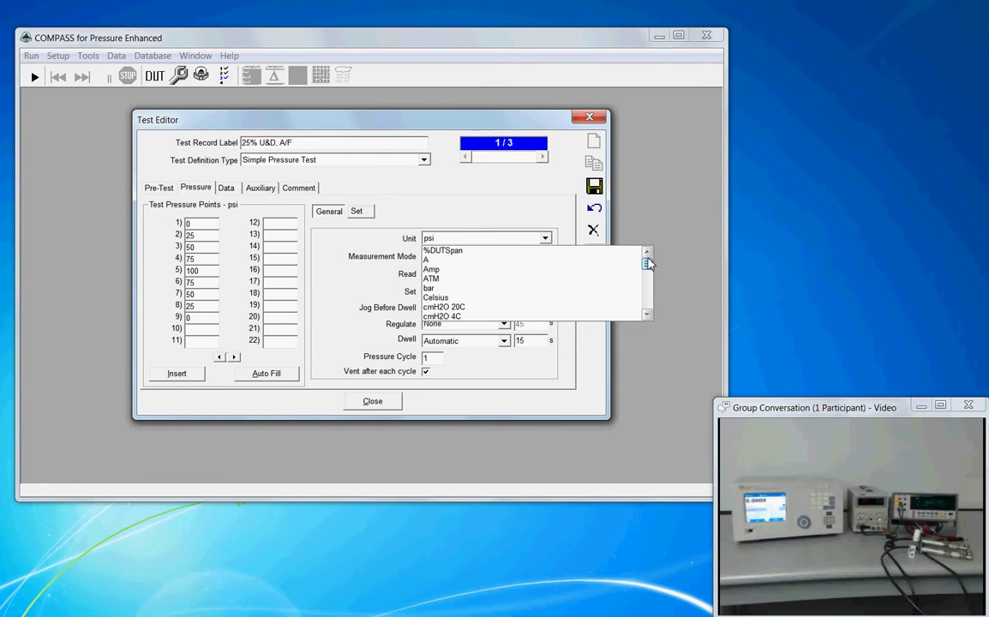
pyautogui.click(591, 254)
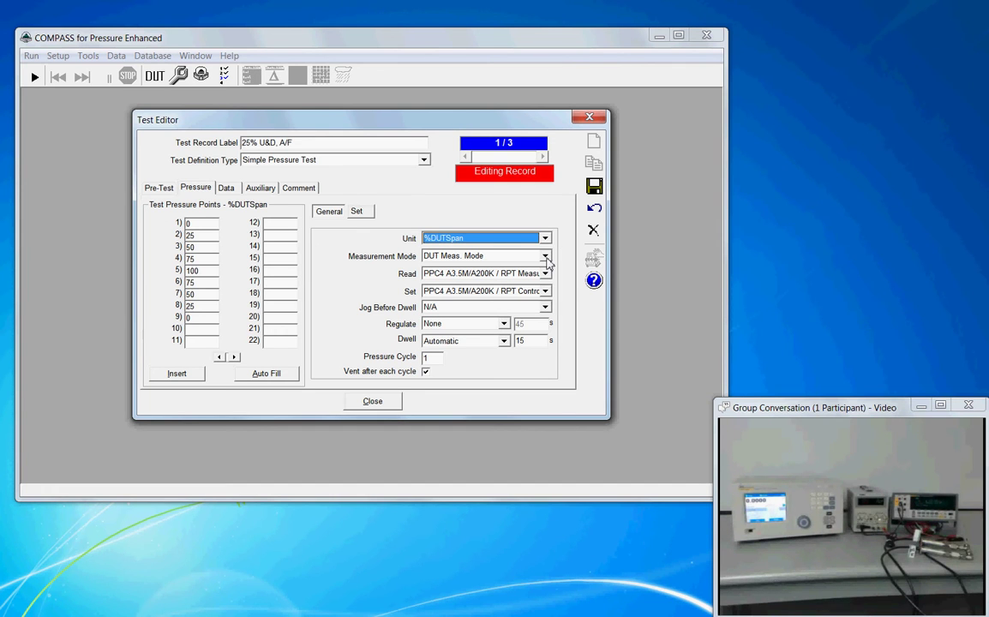
# Drop down the Measurement Mode list to reveal its five mode options
pyautogui.click(545, 256)
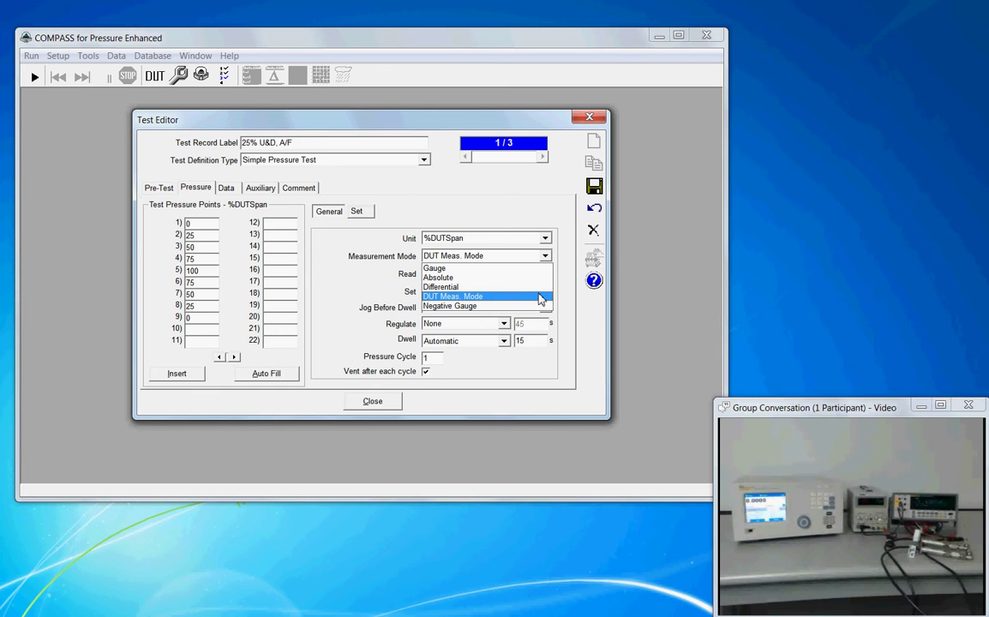
# Keep DUT Meas. Mode selected as the measurement mode
pyautogui.click(540, 297)
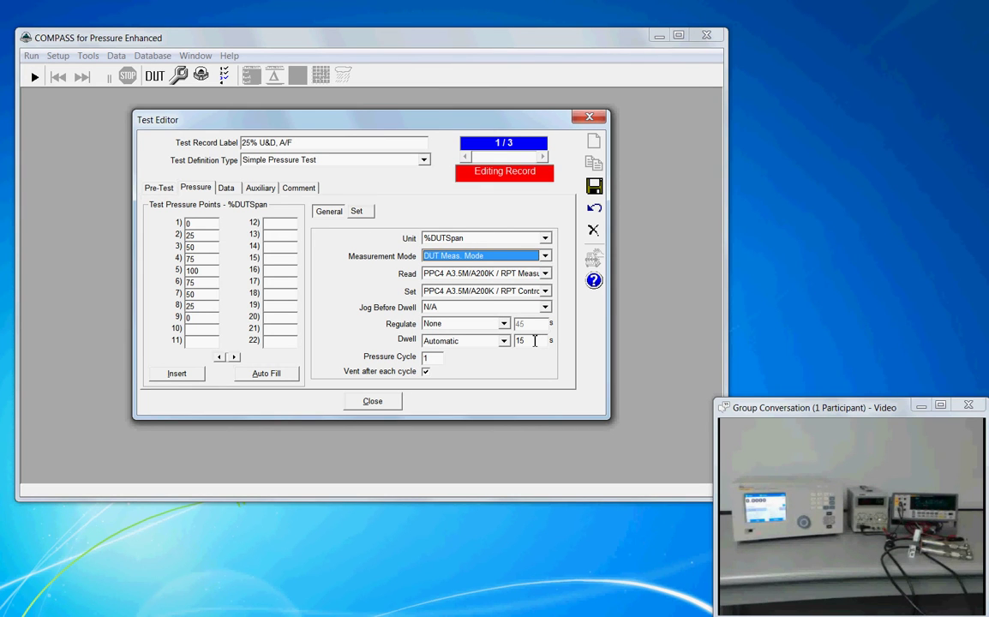
pyautogui.click(535, 341)
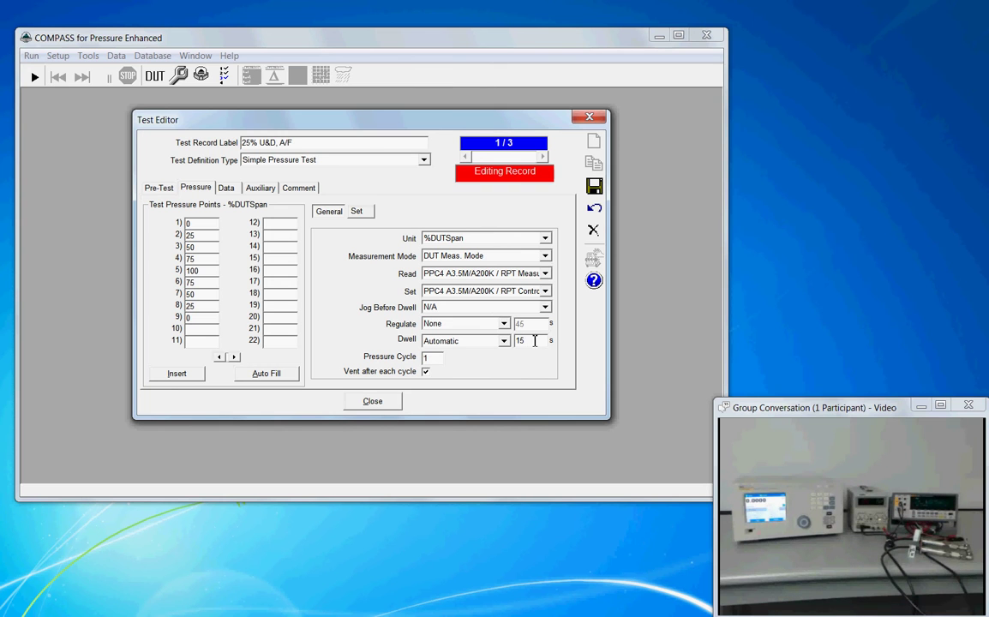
pyautogui.press('BackSpace')
pyautogui.press('BackSpace')
pyautogui.write('30')
pyautogui.press('BackSpace')
pyautogui.press('BackSpace')
pyautogui.write('15')
# Open the Set pressure control settings and keep the control mode on Dynamic
pyautogui.click(360, 215)
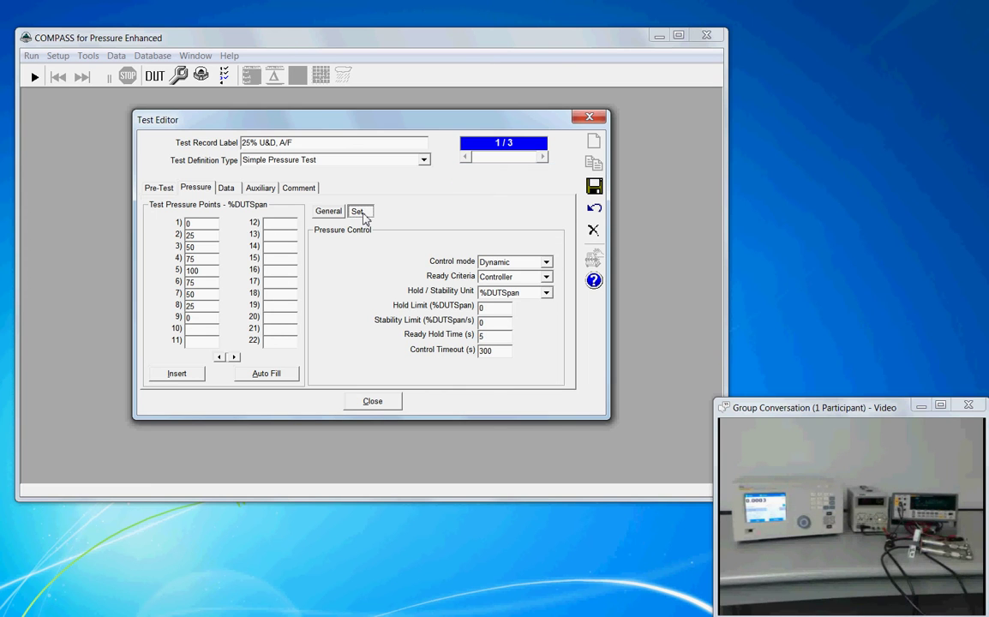
pyautogui.click(547, 263)
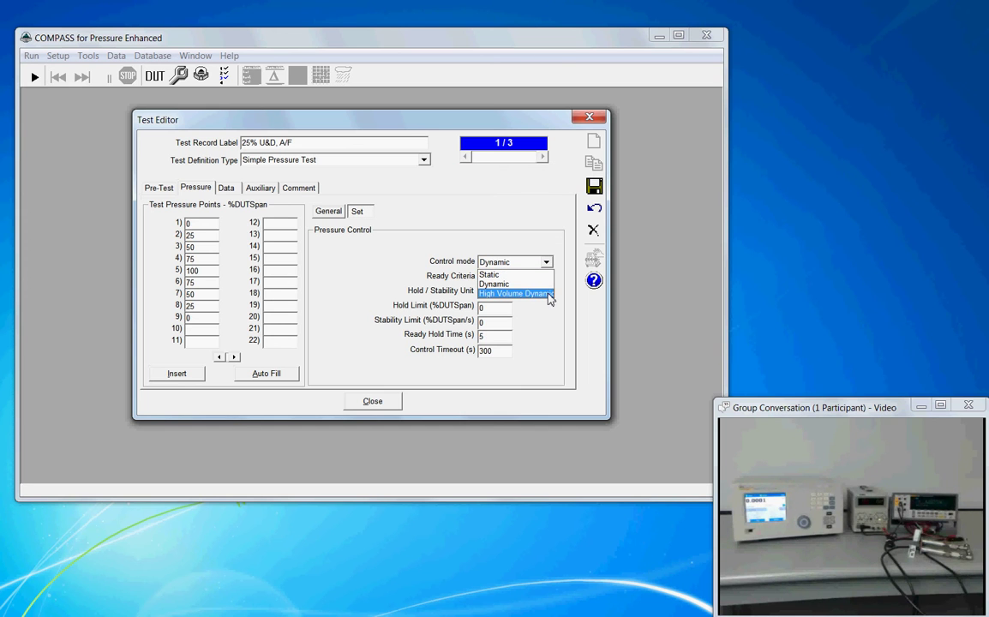
pyautogui.click(560, 280)
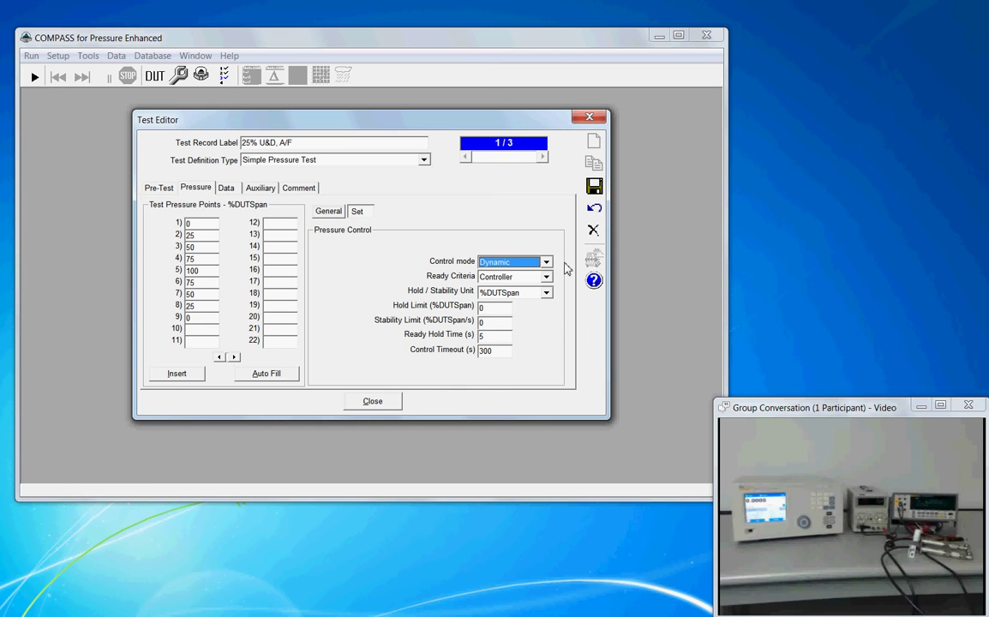
pyautogui.click(546, 262)
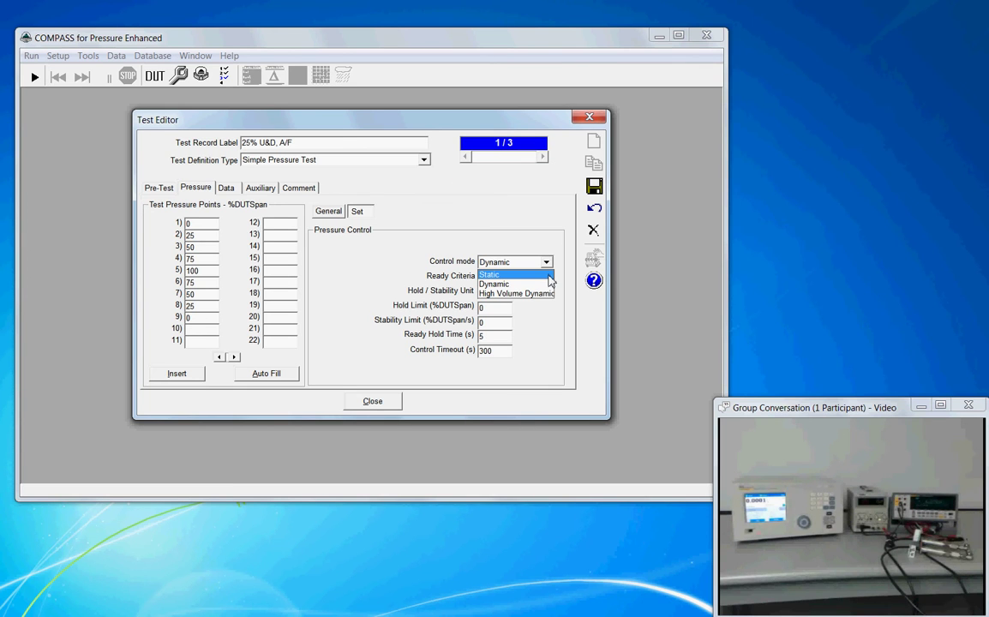
pyautogui.click(545, 284)
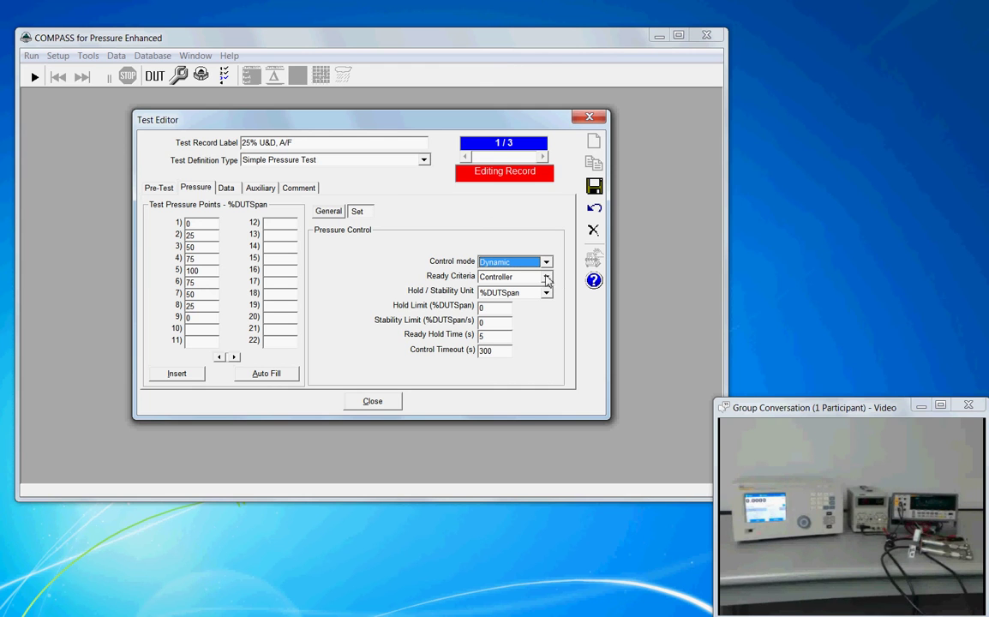
# Set Ready Criteria to Controller and begin editing the Stability Limit (%DUTSpan/s) value
pyautogui.click(546, 277)
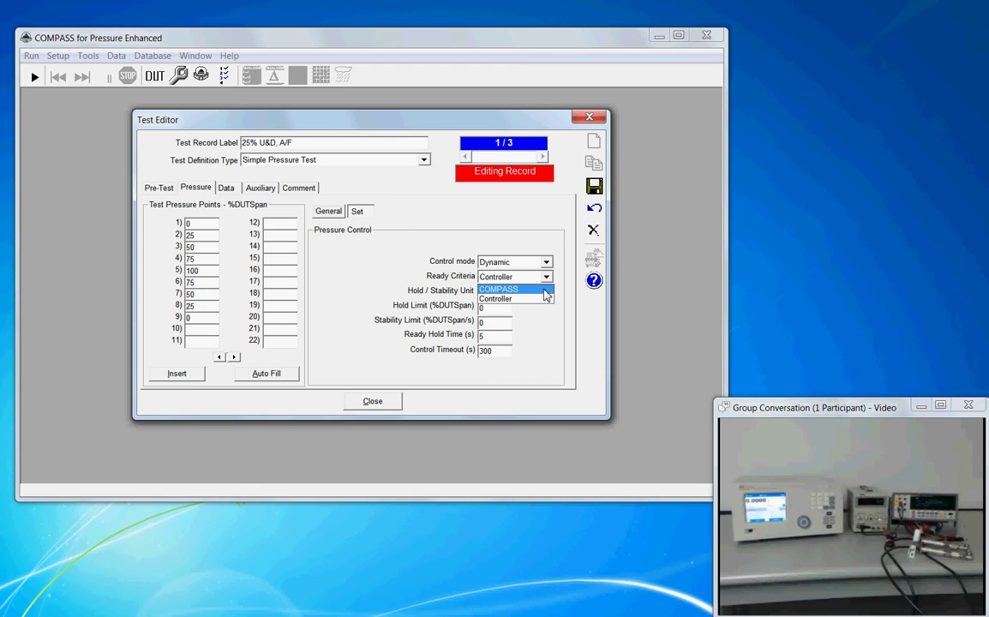
pyautogui.click(544, 300)
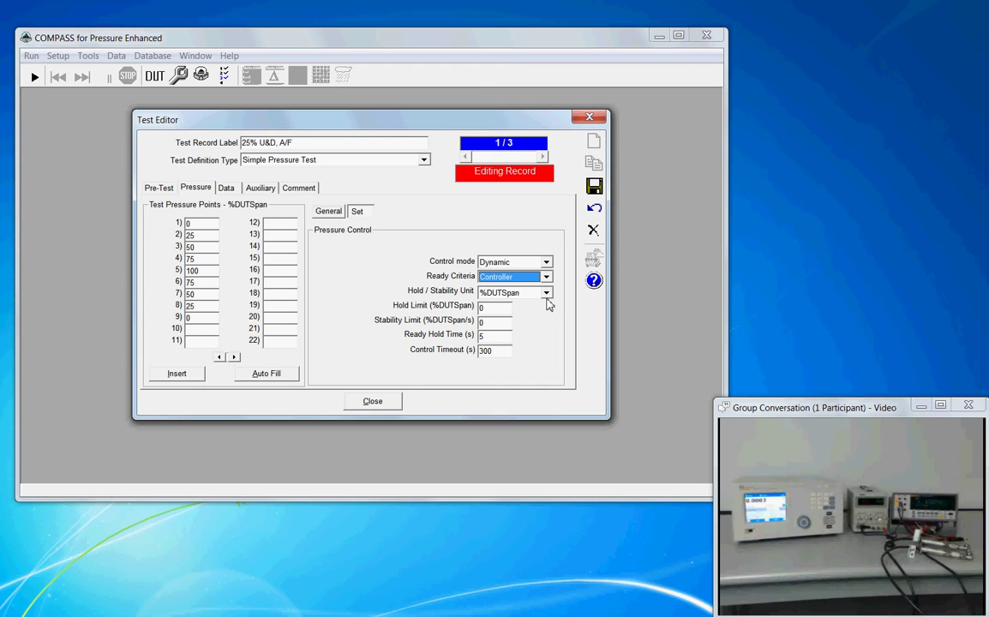
pyautogui.click(506, 321)
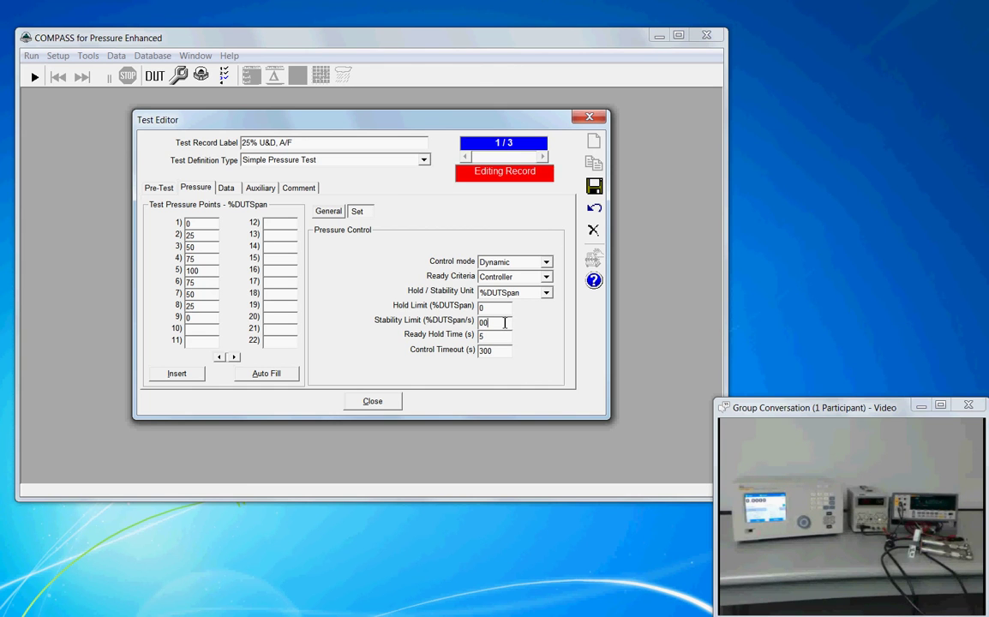
pyautogui.write('.005')
pyautogui.press('BackSpace')
pyautogui.press('BackSpace')
pyautogui.press('BackSpace')
pyautogui.press('BackSpace')
pyautogui.press('BackSpace')
pyautogui.write('0')
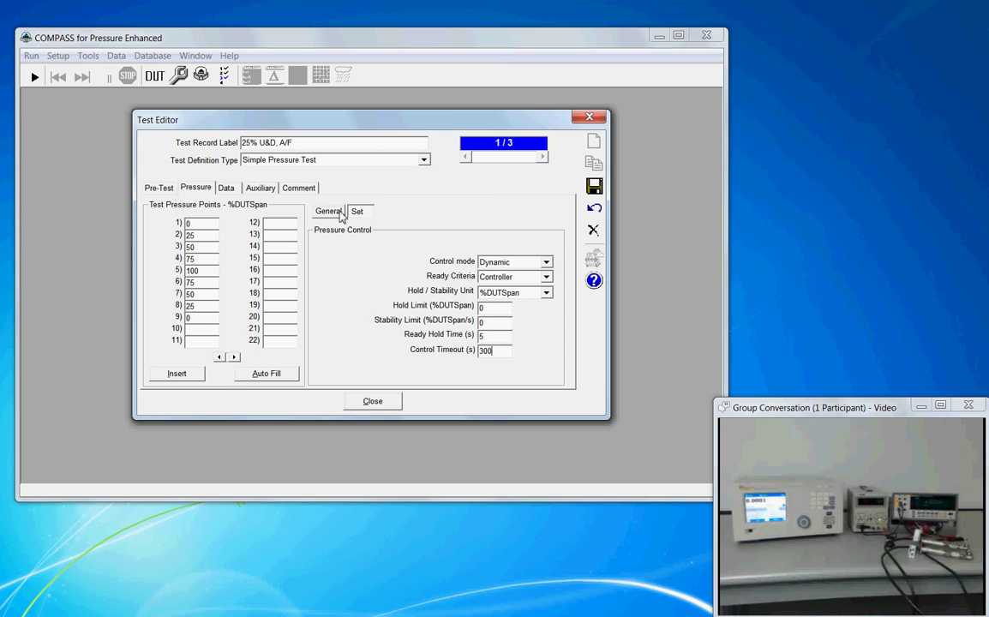
# Show the General pressure settings and select pressure point values 25, 75 and 100
pyautogui.click(333, 216)
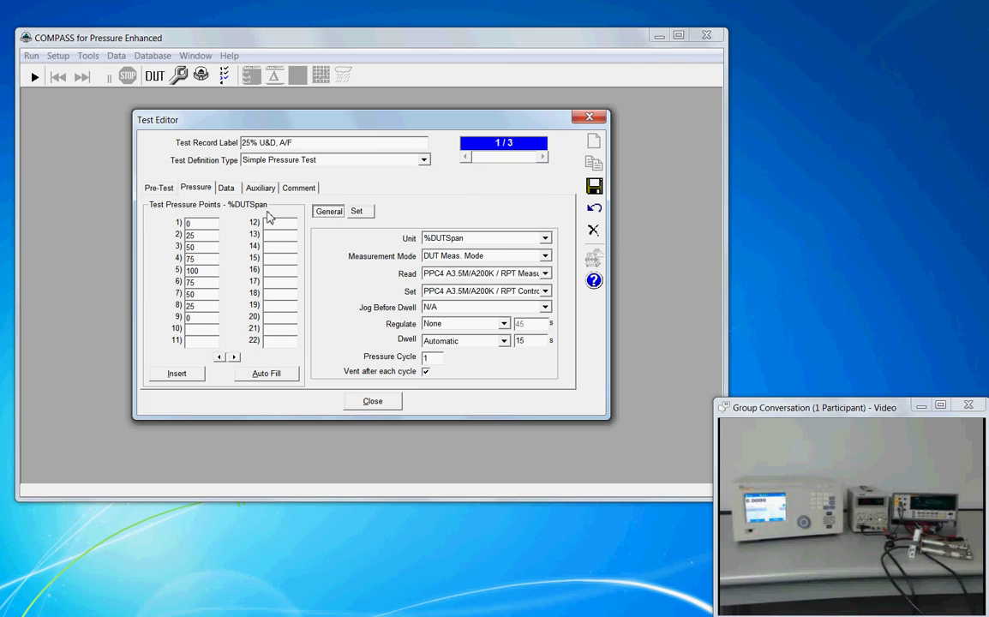
pyautogui.doubleClick(196, 238)
pyautogui.doubleClick(202, 258)
pyautogui.doubleClick(211, 274)
# Page the point grid to points 45–66 and 89–100, then back to 1–22
pyautogui.click(234, 357)
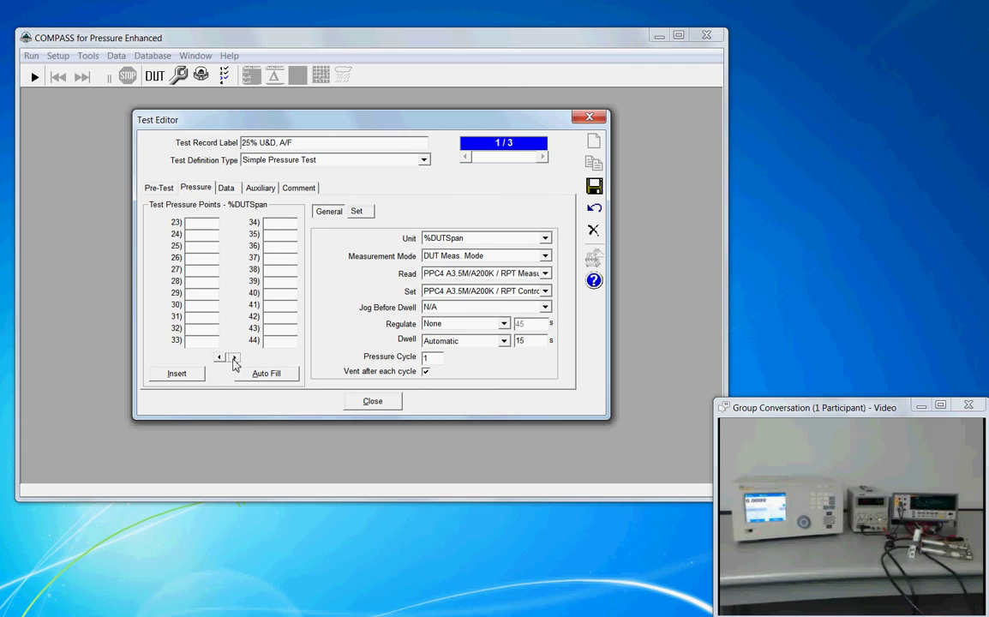
pyautogui.click(234, 357)
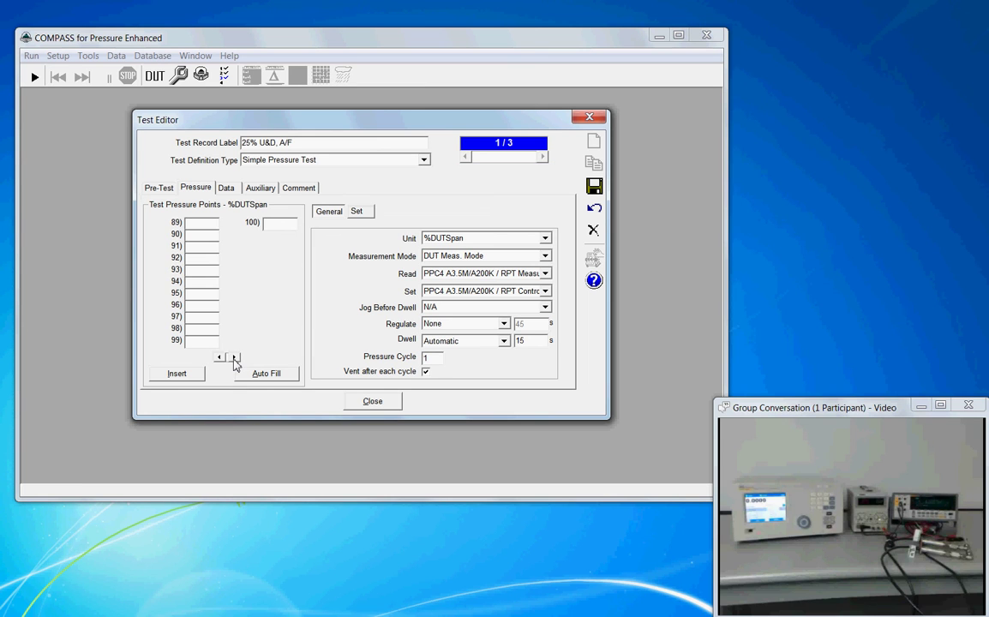
pyautogui.click(219, 358)
pyautogui.click(220, 357)
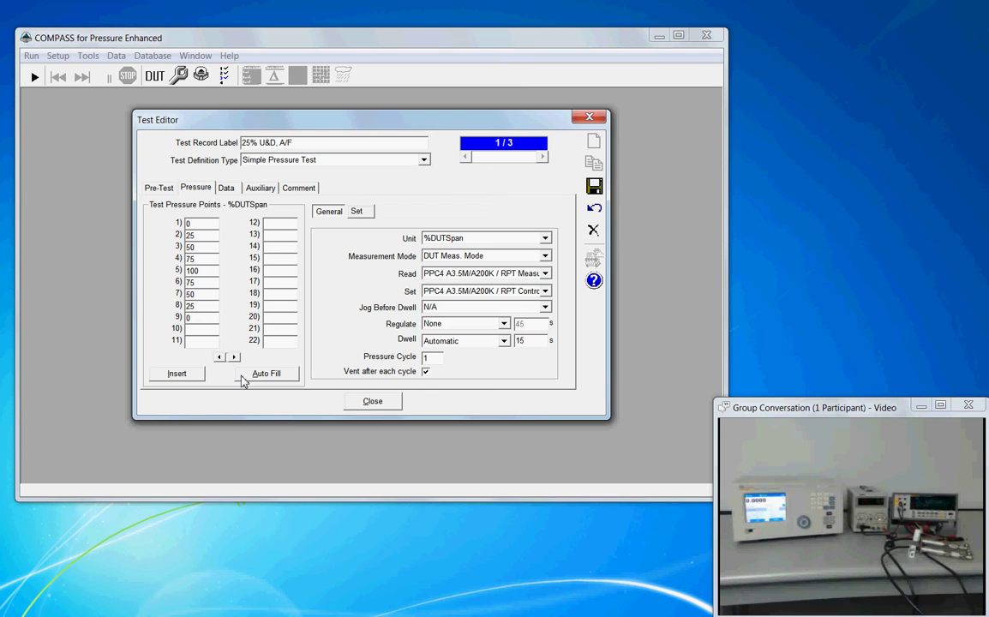
# Auto-fill pressure points with step 25, ascending and descending: 0 to 100 back to 0
pyautogui.click(243, 381)
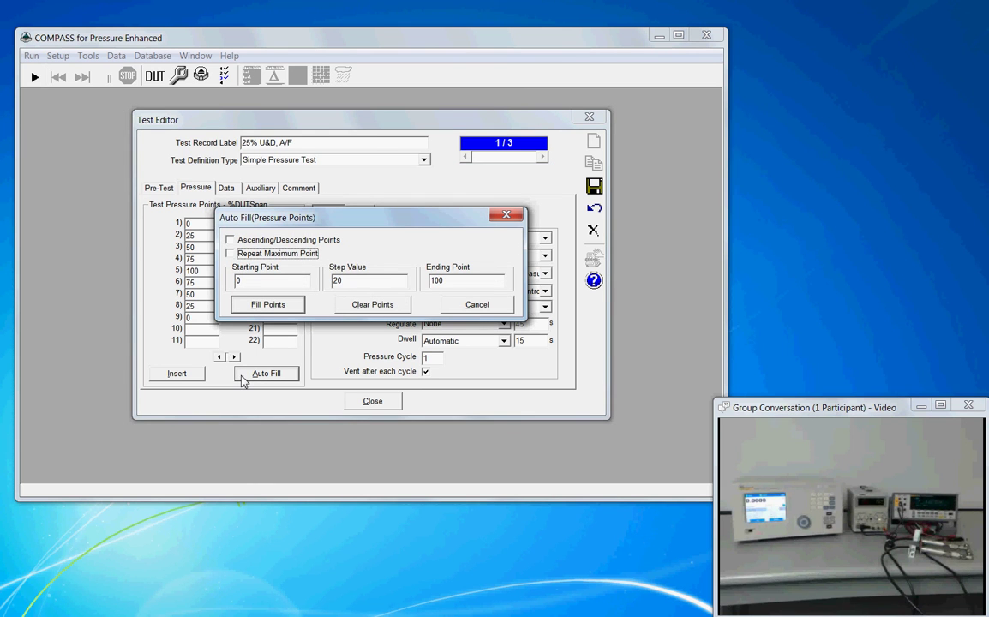
pyautogui.doubleClick(335, 281)
pyautogui.write('25')
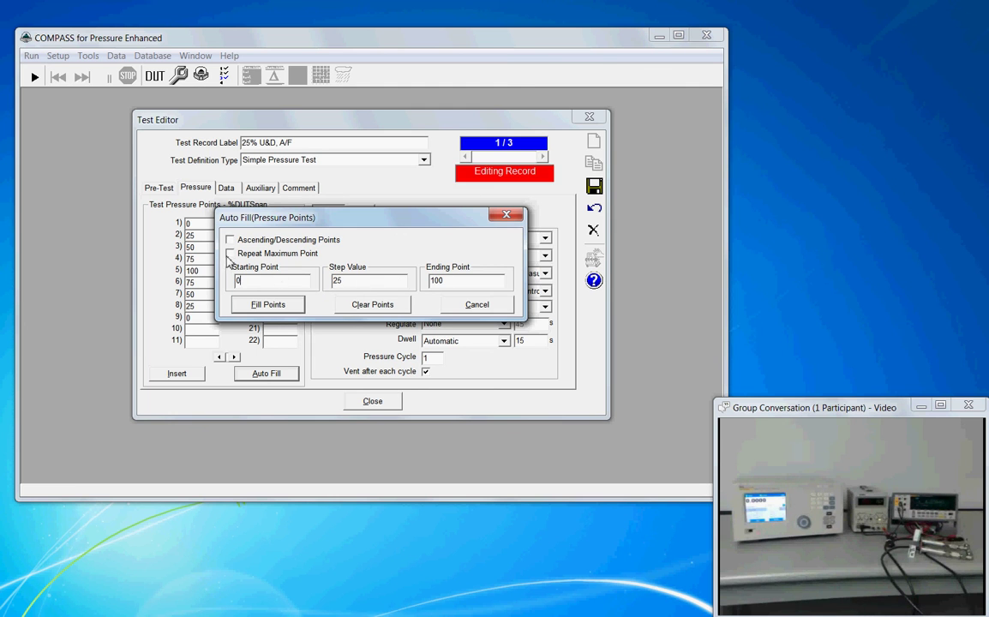
pyautogui.click(230, 241)
pyautogui.click(268, 305)
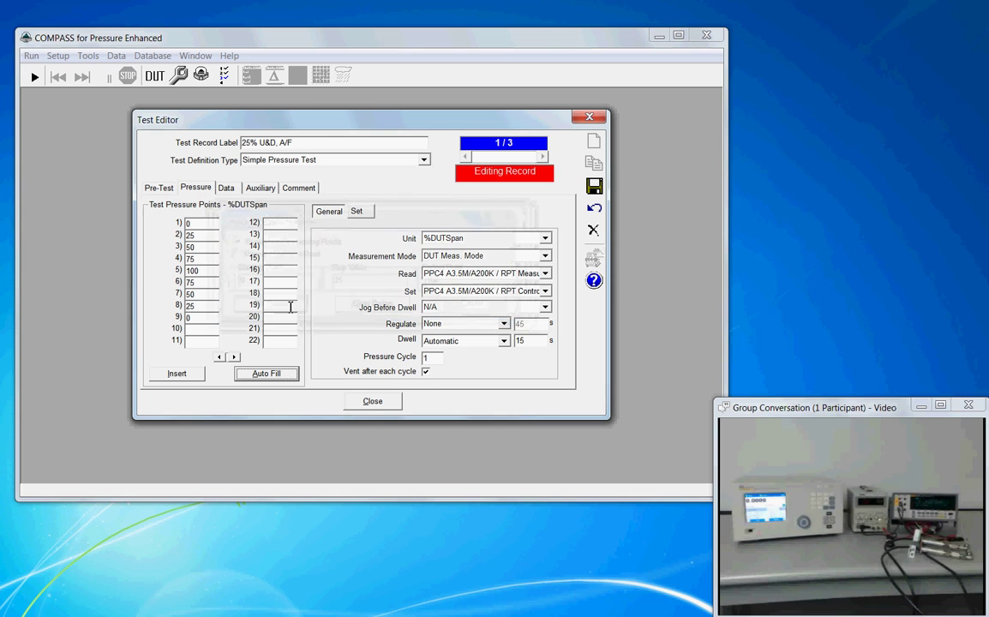
# Open pressure point 1's options menu, dismiss it, then reopen it
pyautogui.rightClick(182, 226)
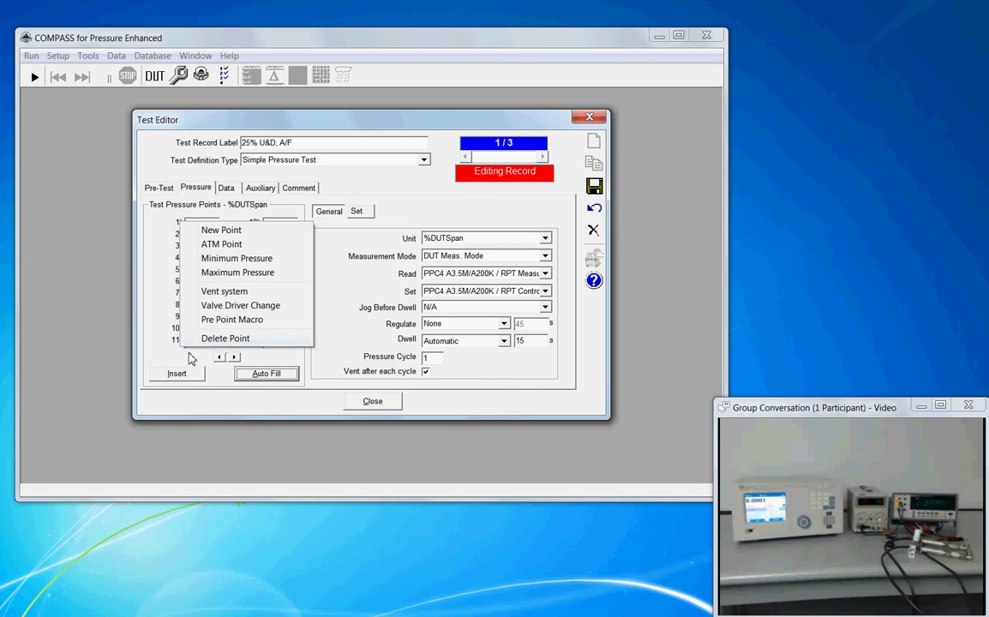
pyautogui.click(191, 383)
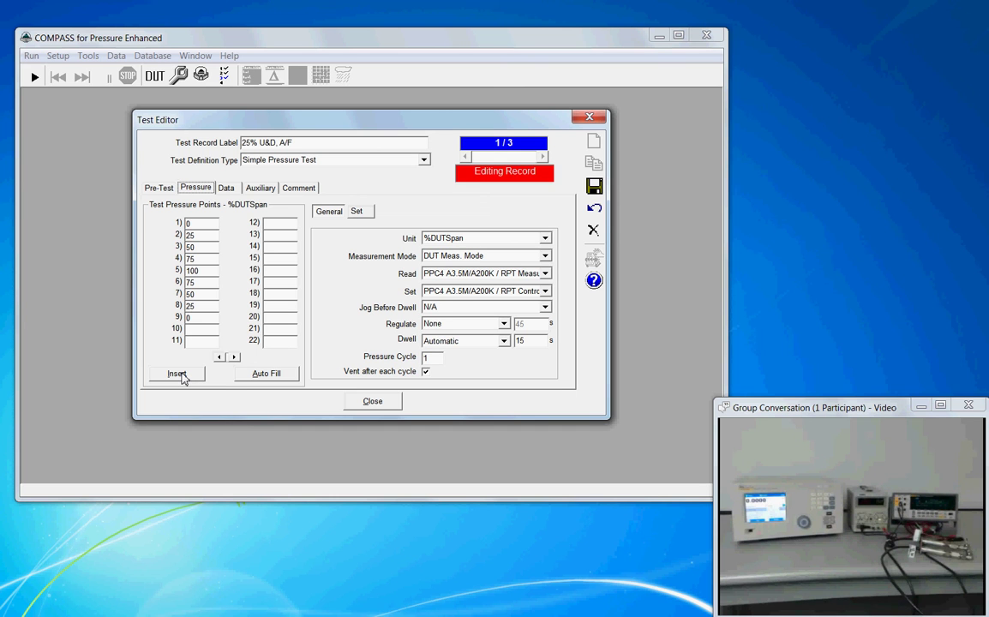
pyautogui.rightClick(181, 225)
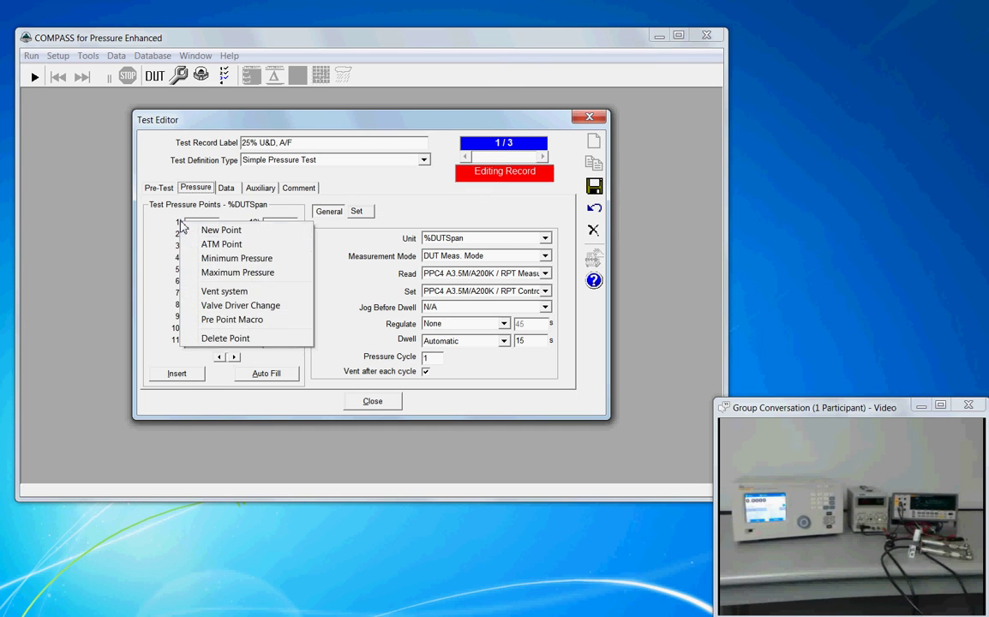
# Choose Pre Point Macro for point 1, leave the macro as None, and cancel
pyautogui.click(224, 320)
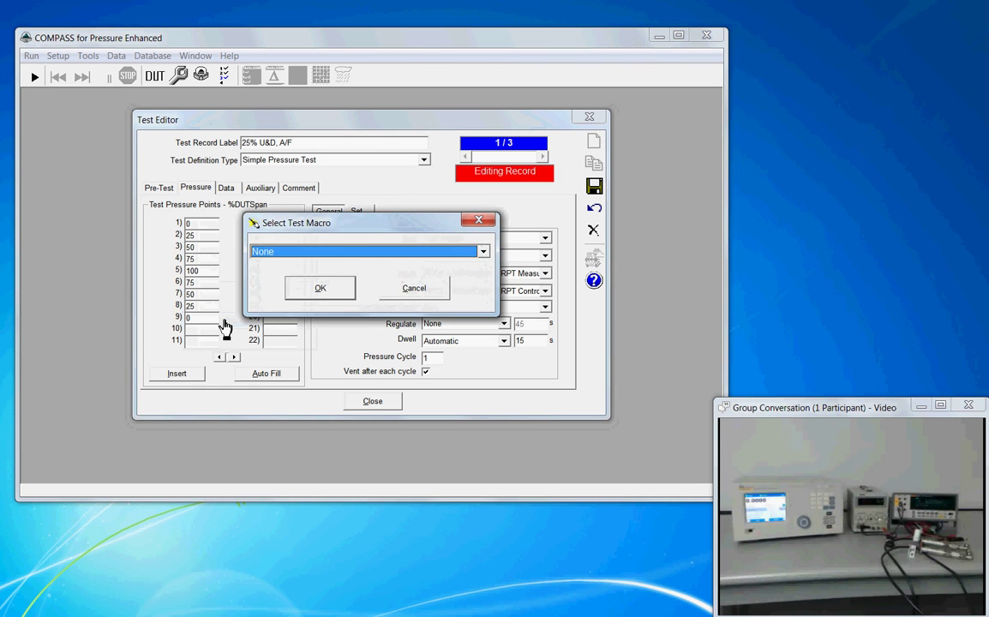
pyautogui.click(483, 252)
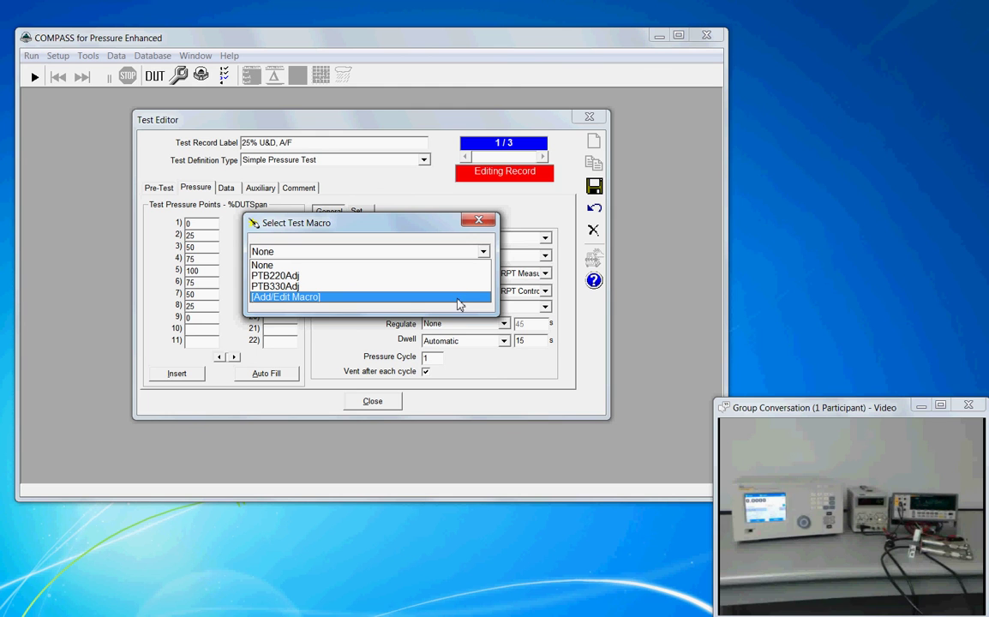
pyautogui.click(480, 225)
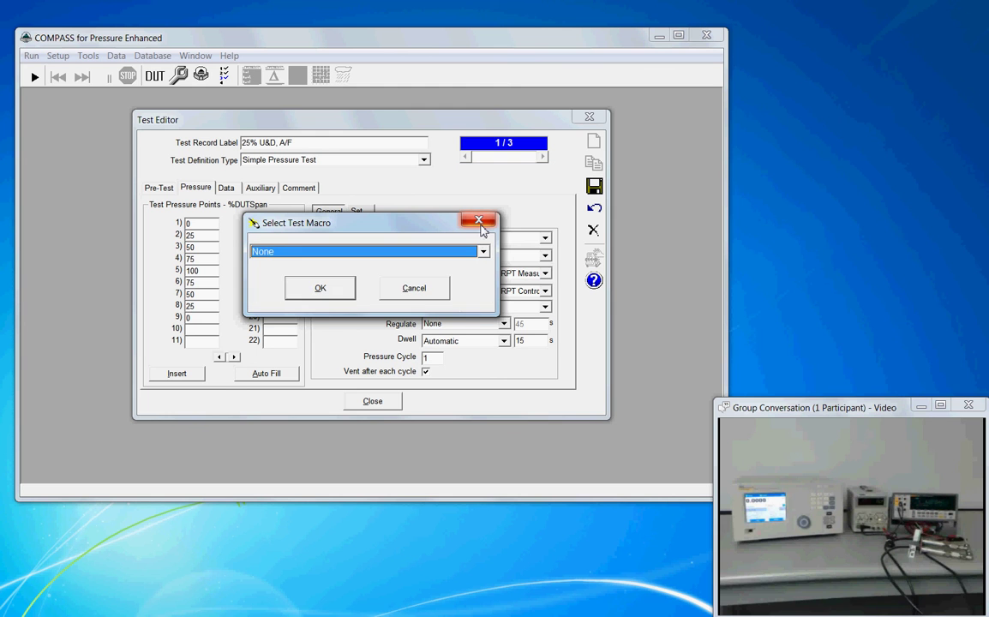
pyautogui.click(440, 291)
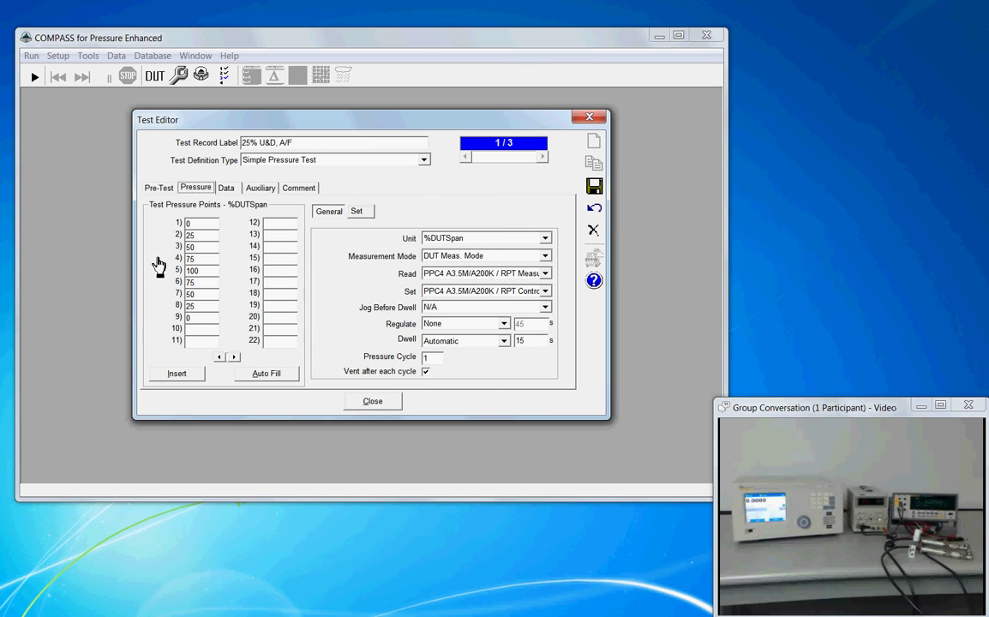